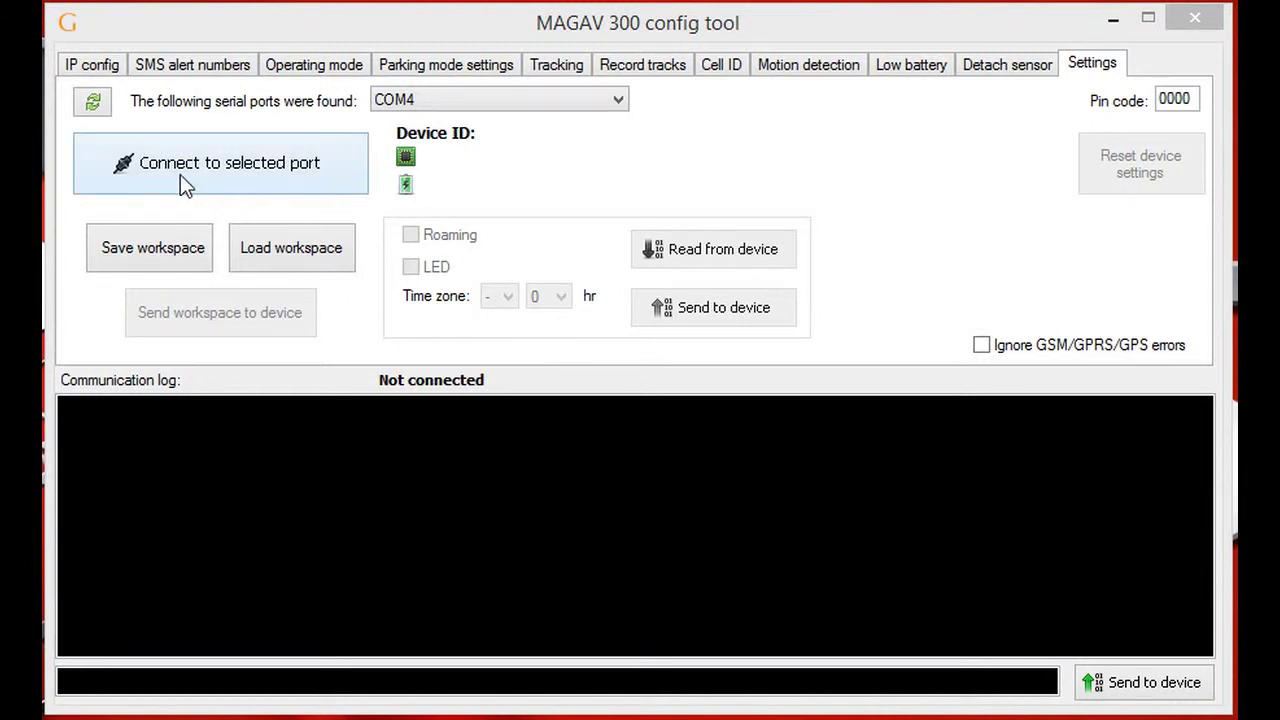
- Rescan the serial ports, keep COM4 selected, and connect to the tracker on COM4
left_click(596, 102)
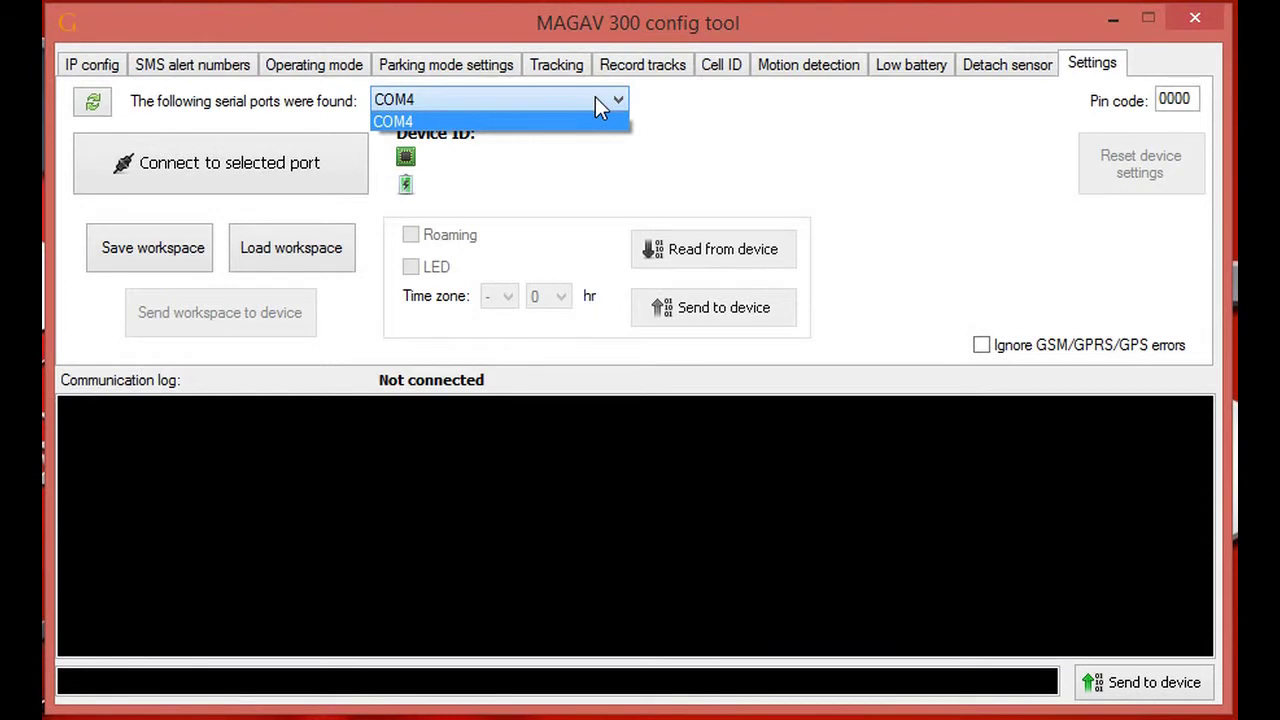
left_click(594, 99)
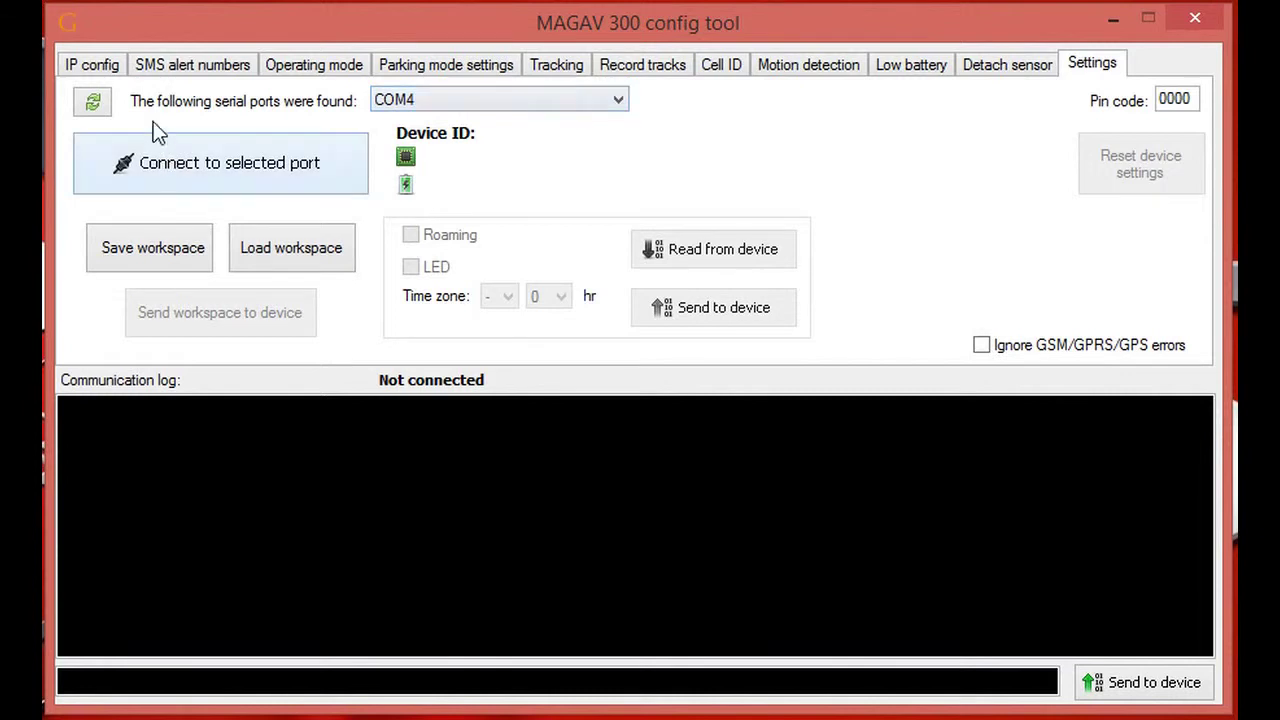
left_click(94, 103)
left_click(617, 102)
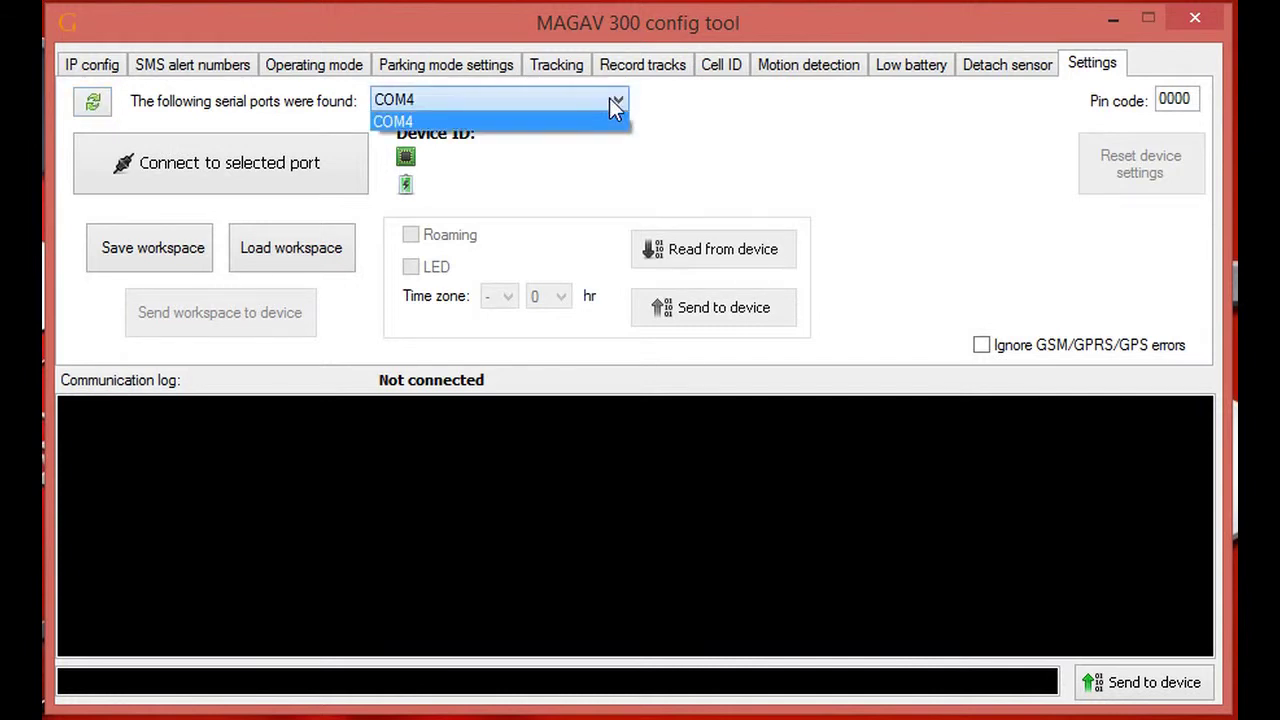
left_click(547, 122)
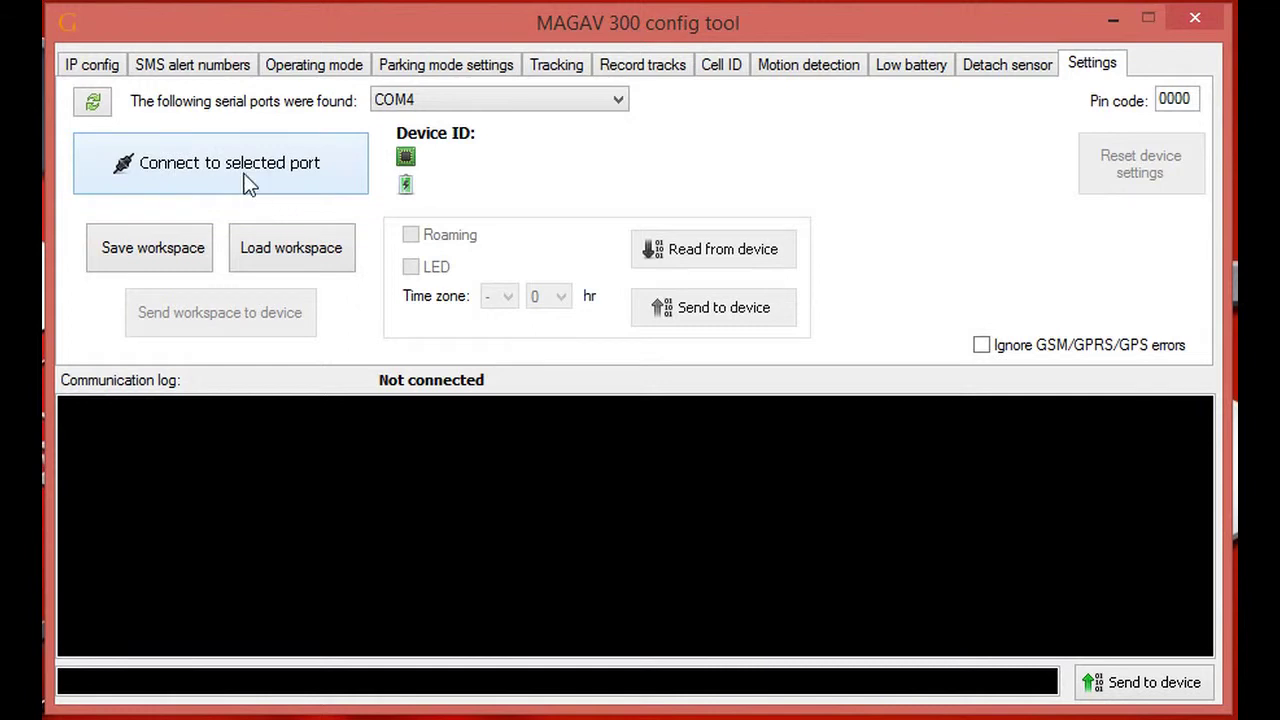
left_click(210, 155)
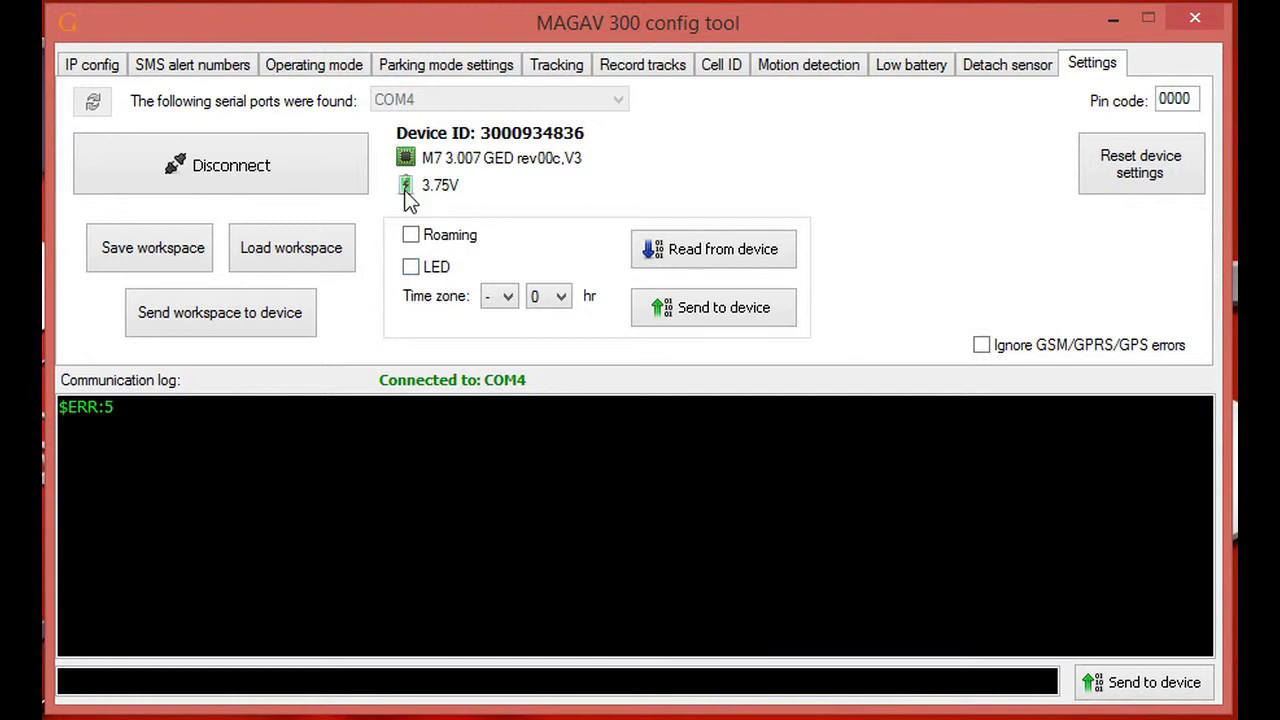
left_click(93, 63)
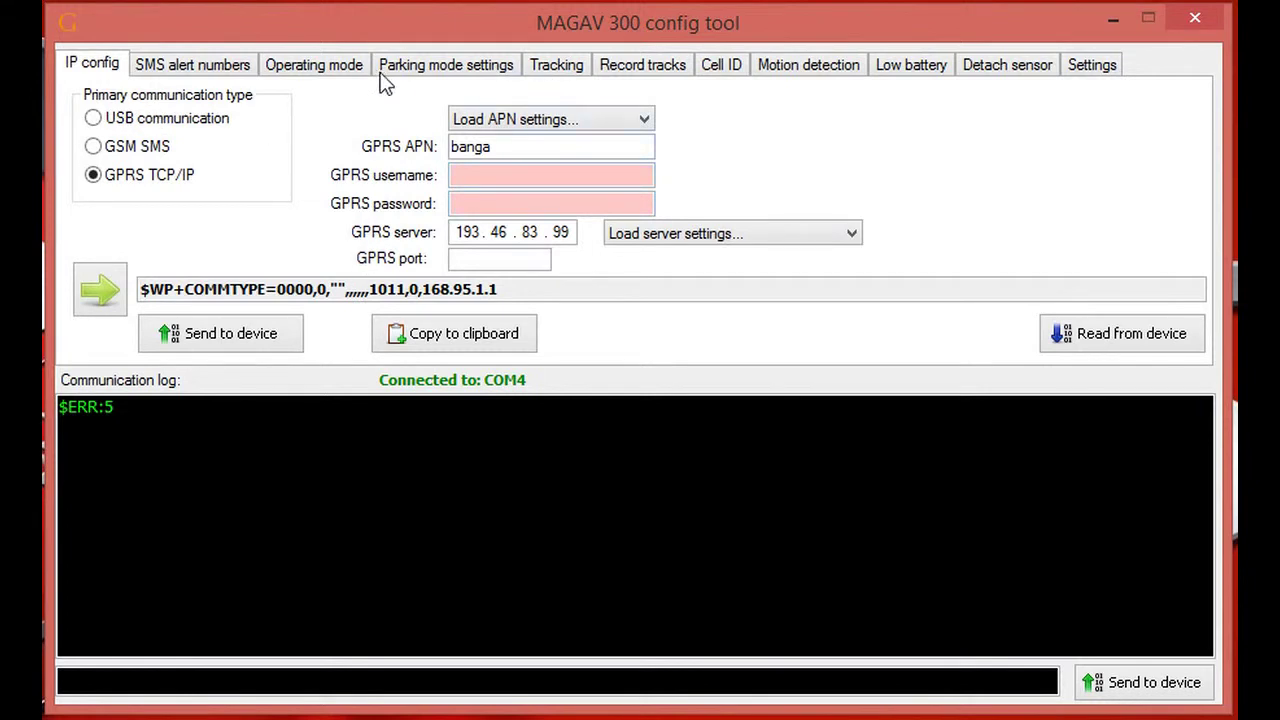
left_click(561, 65)
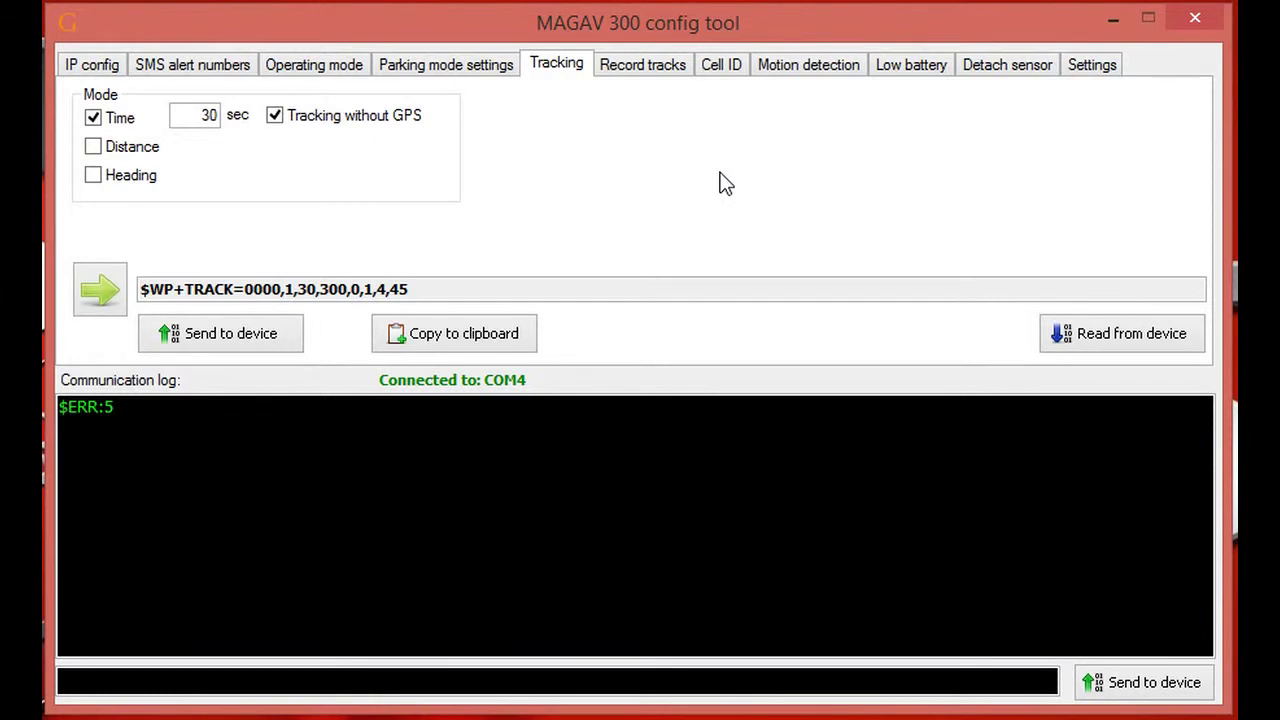
left_click(1094, 66)
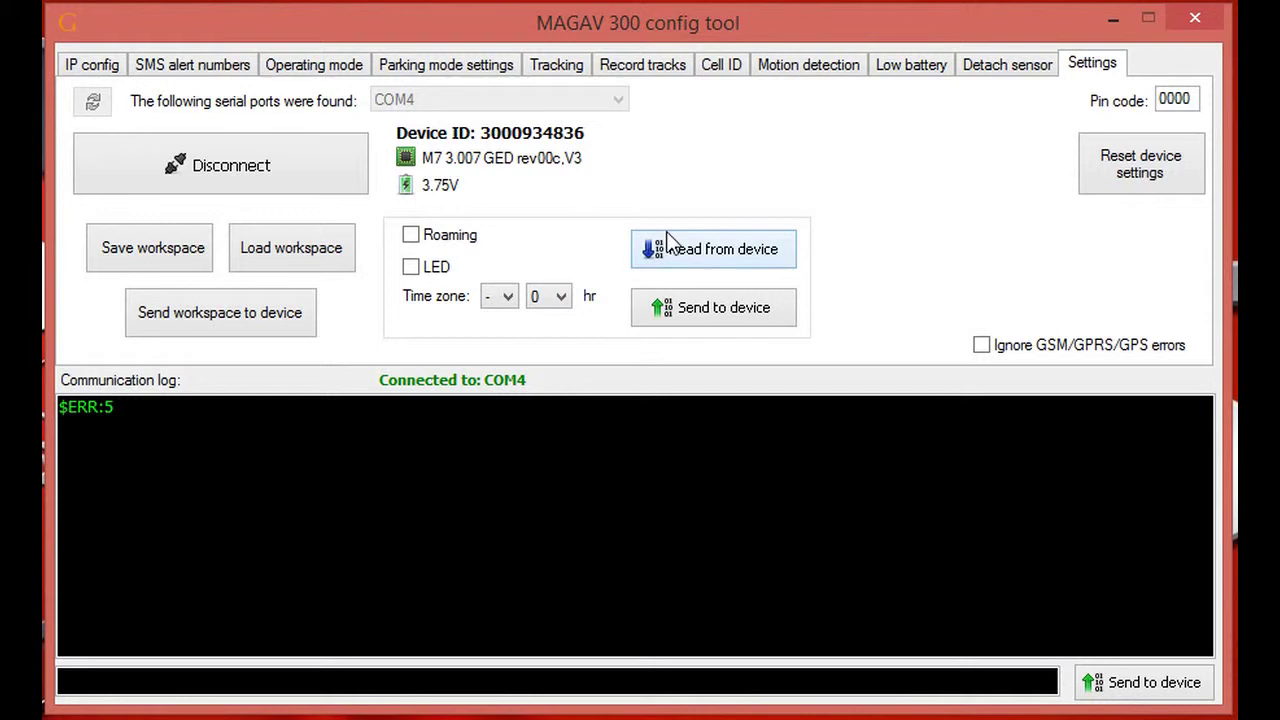
left_click(100, 72)
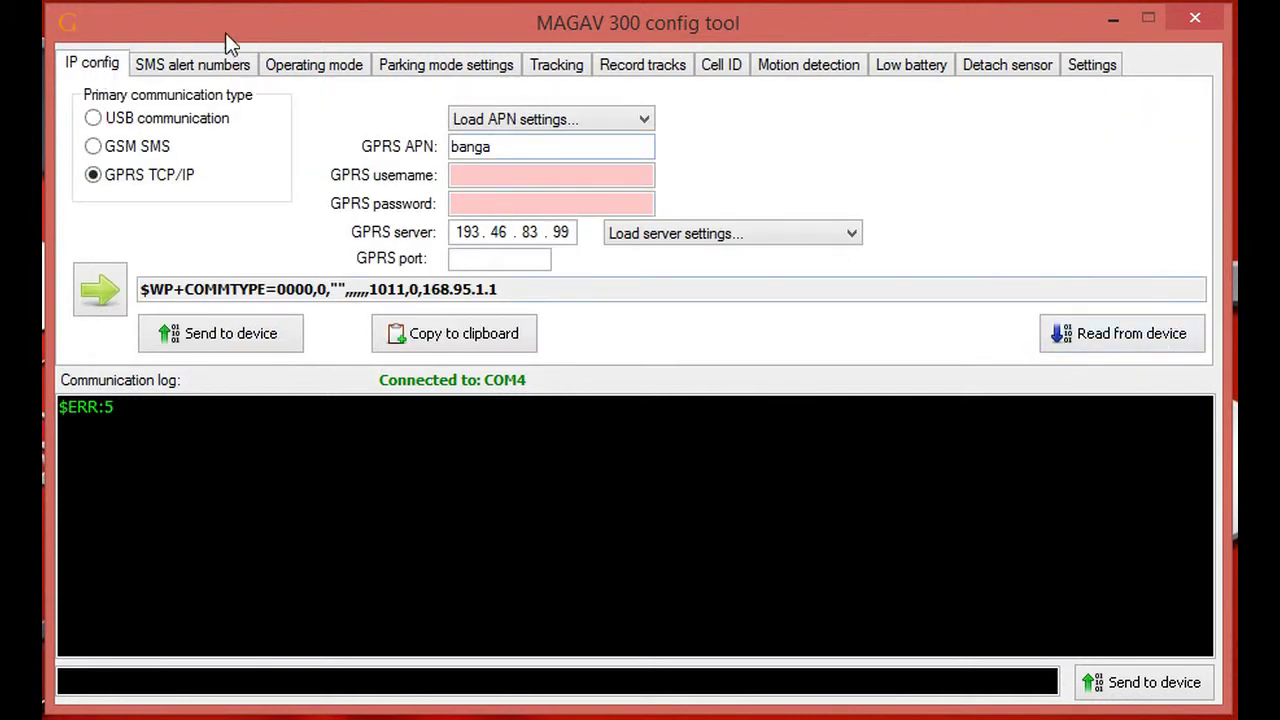
left_click(196, 66)
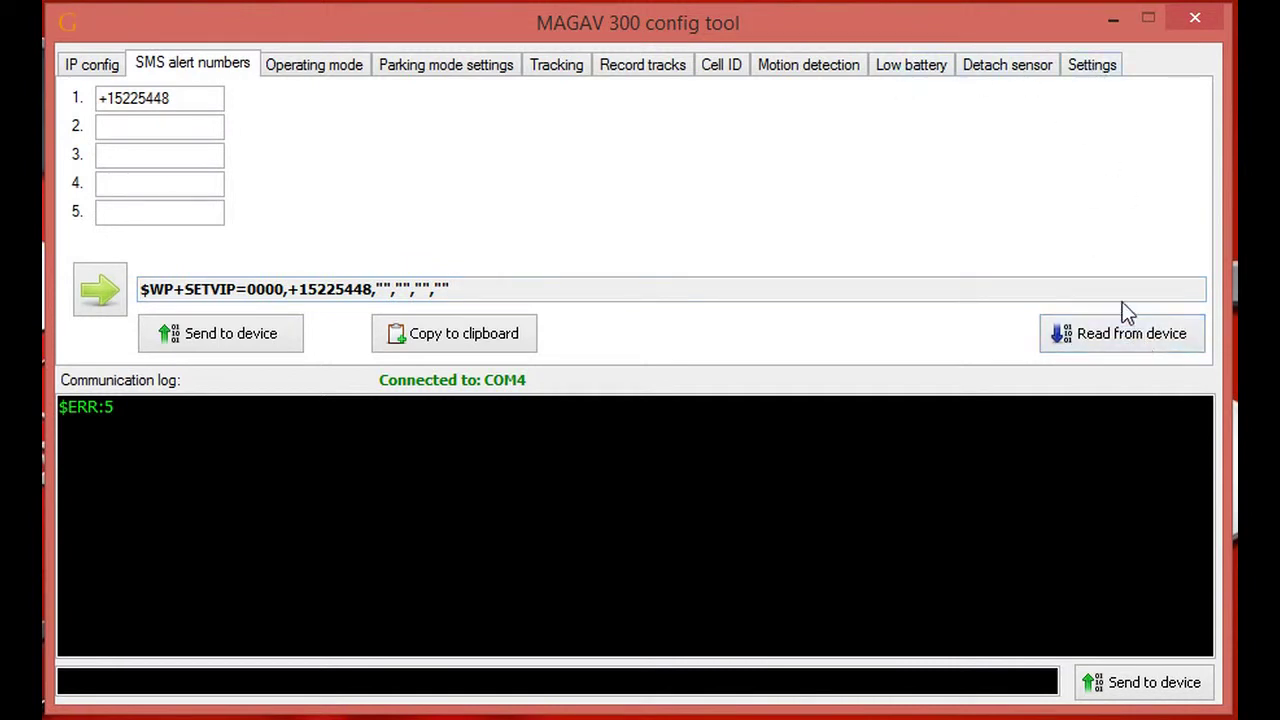
left_click(1086, 70)
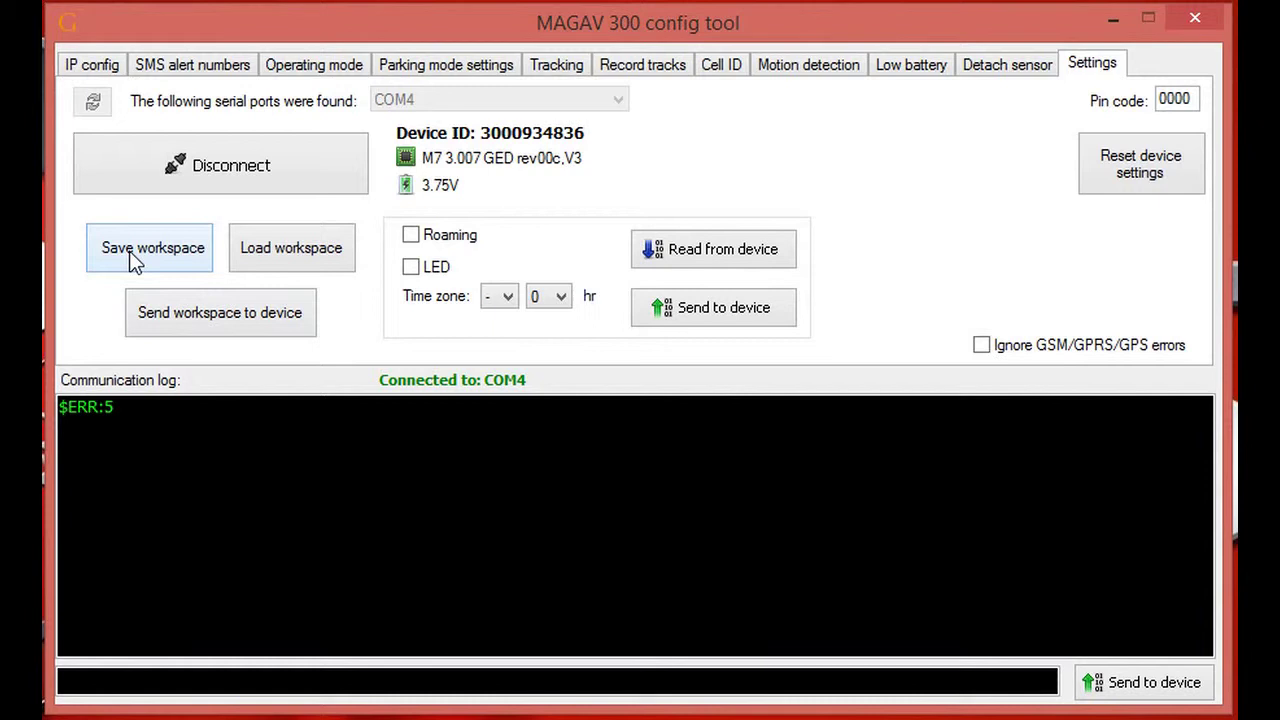
- Save the configuration as workspace 20150721_223302.mgv and bring up the workspace load list
left_click(131, 245)
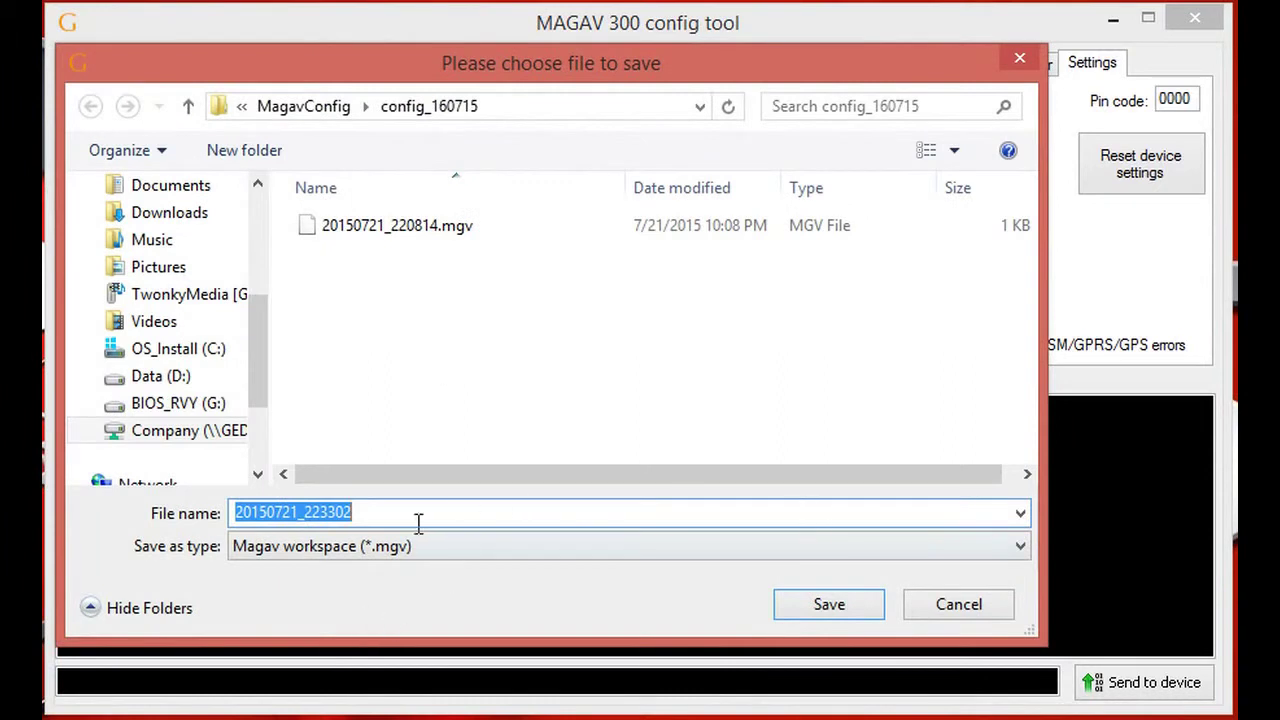
left_click(846, 619)
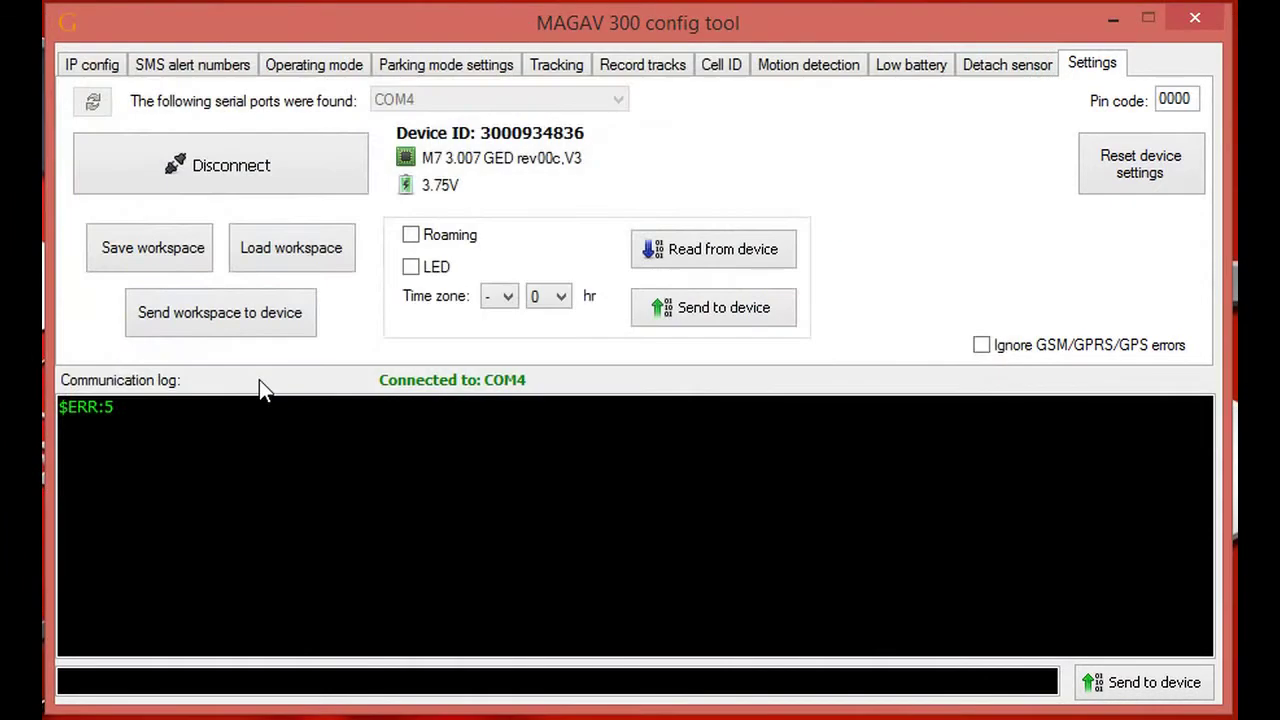
left_click(293, 247)
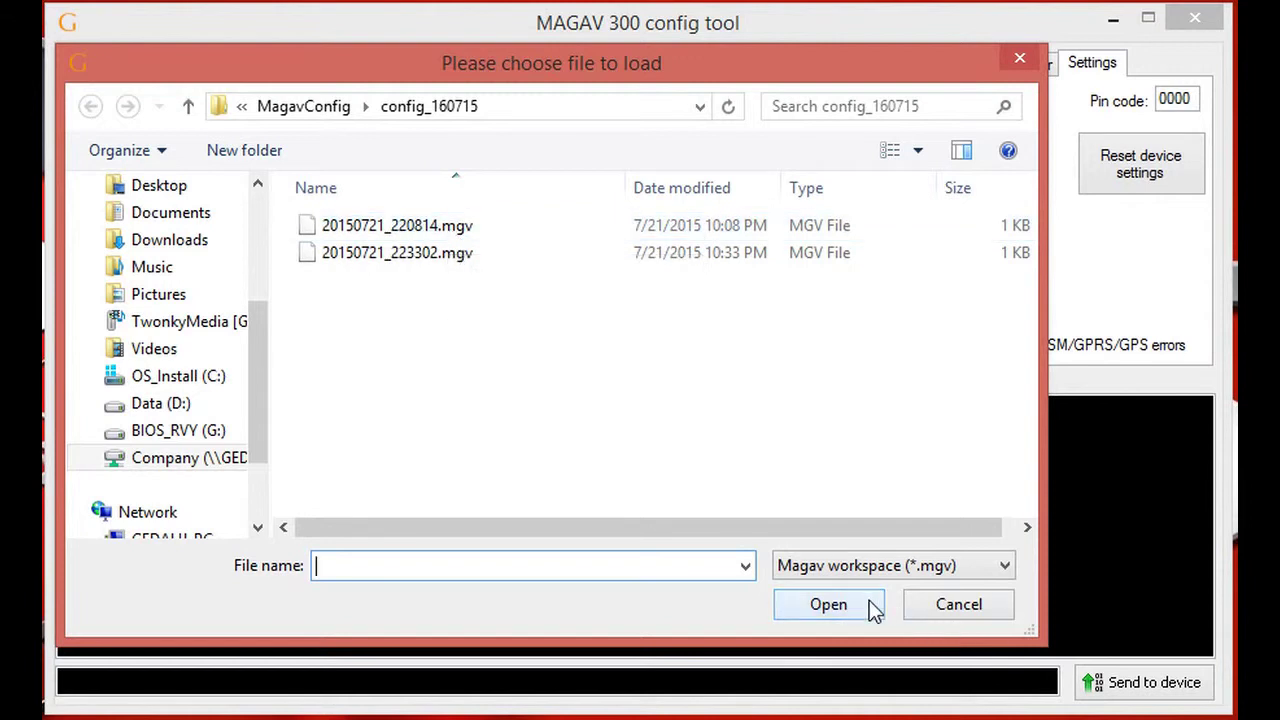
- Load workspace 20150721_220814.mgv and write its configuration to the tracker
left_click(440, 227)
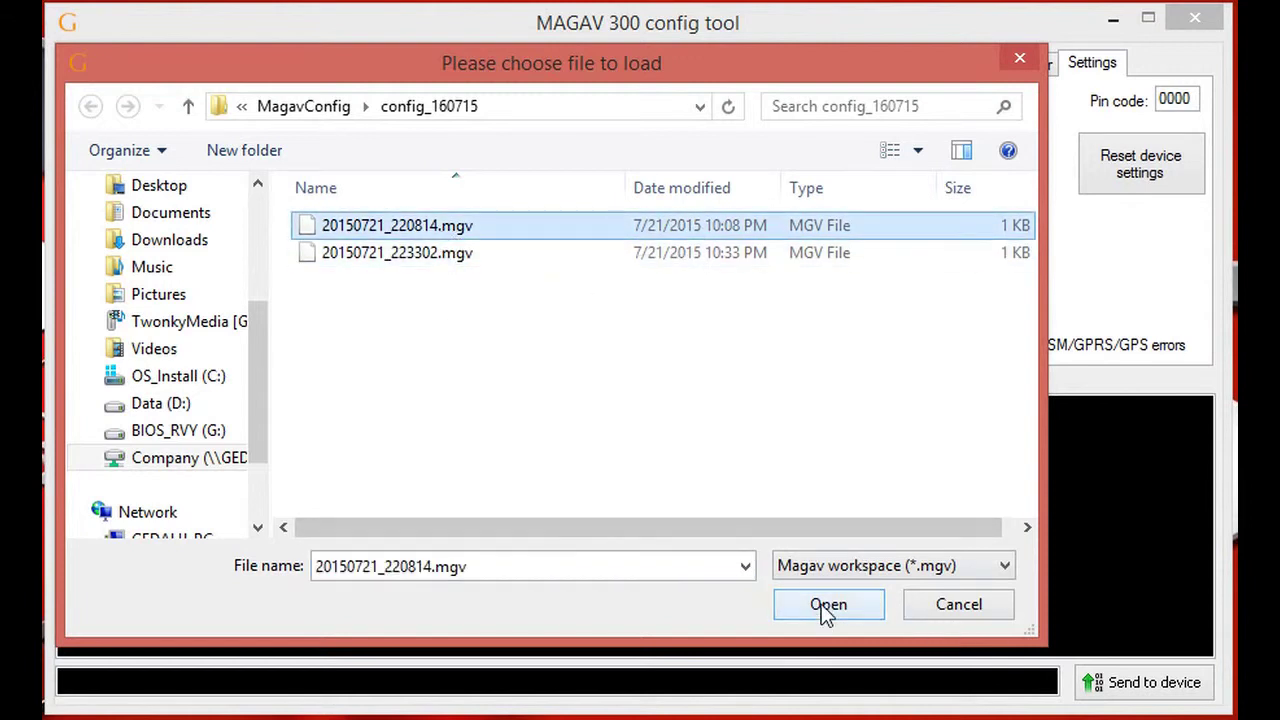
left_click(827, 606)
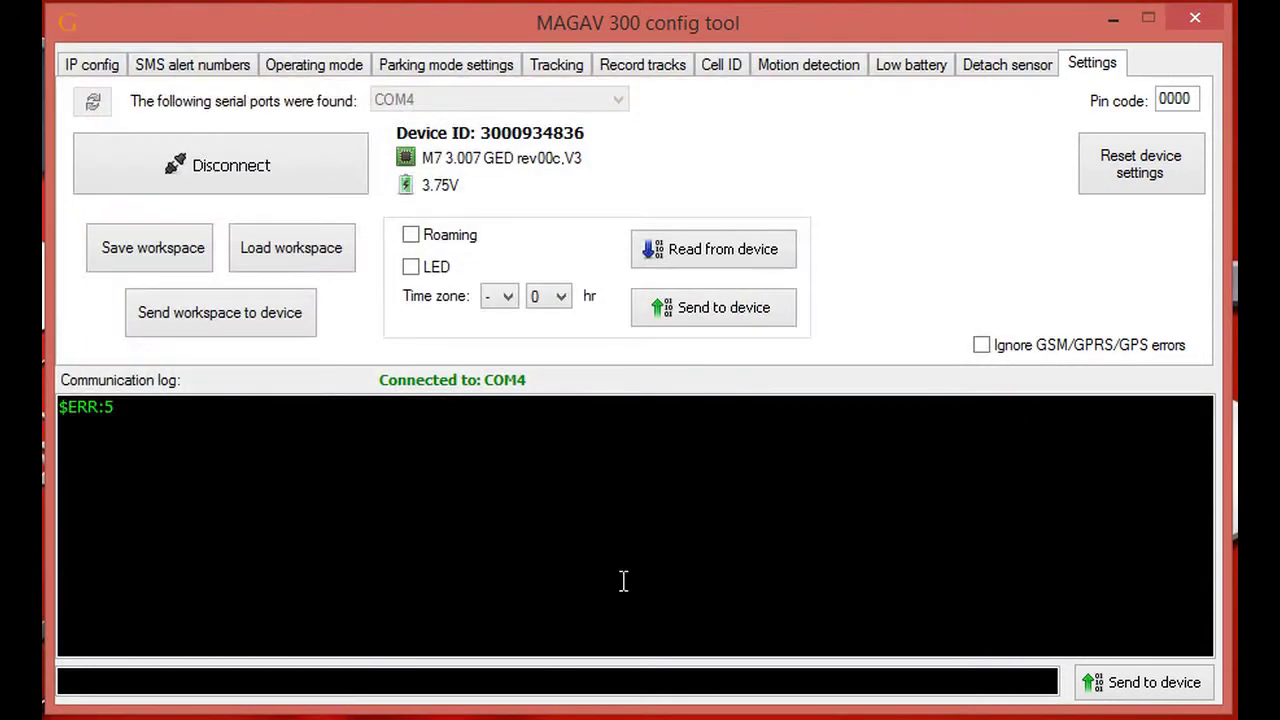
left_click(260, 322)
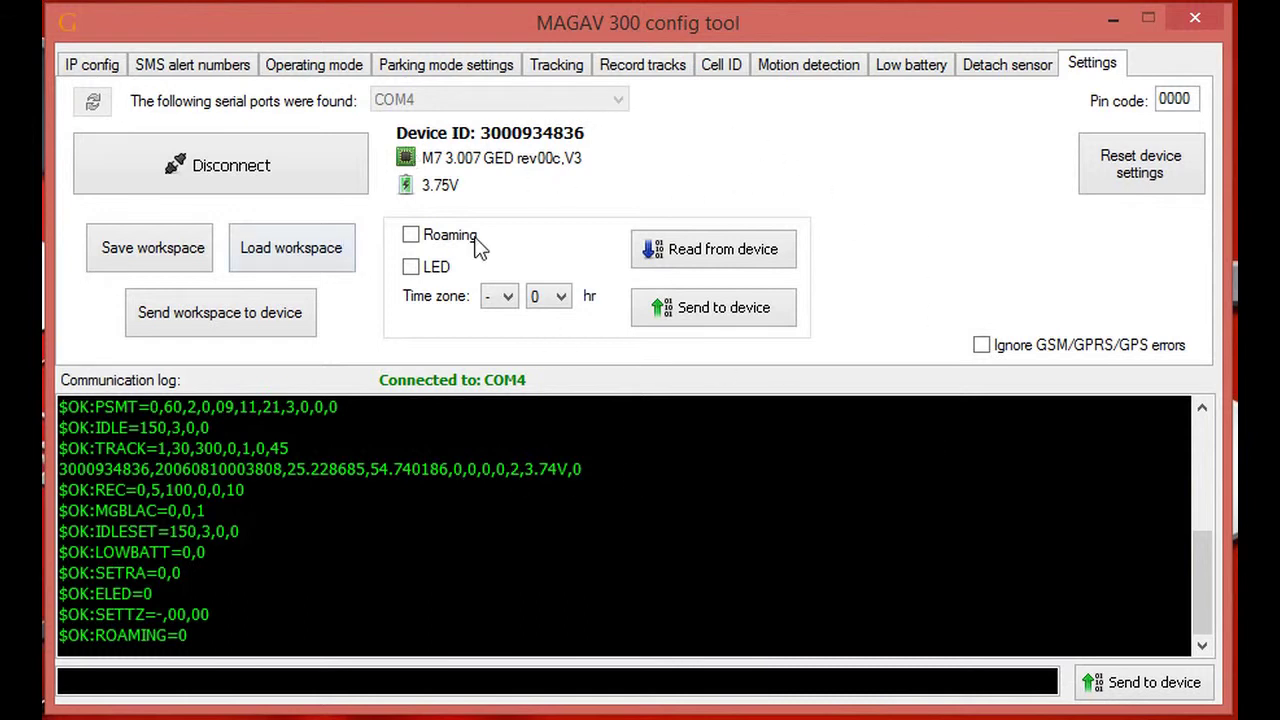
- Toggle roaming and the LED setting, and set the time zone to +1 hr
left_click(410, 241)
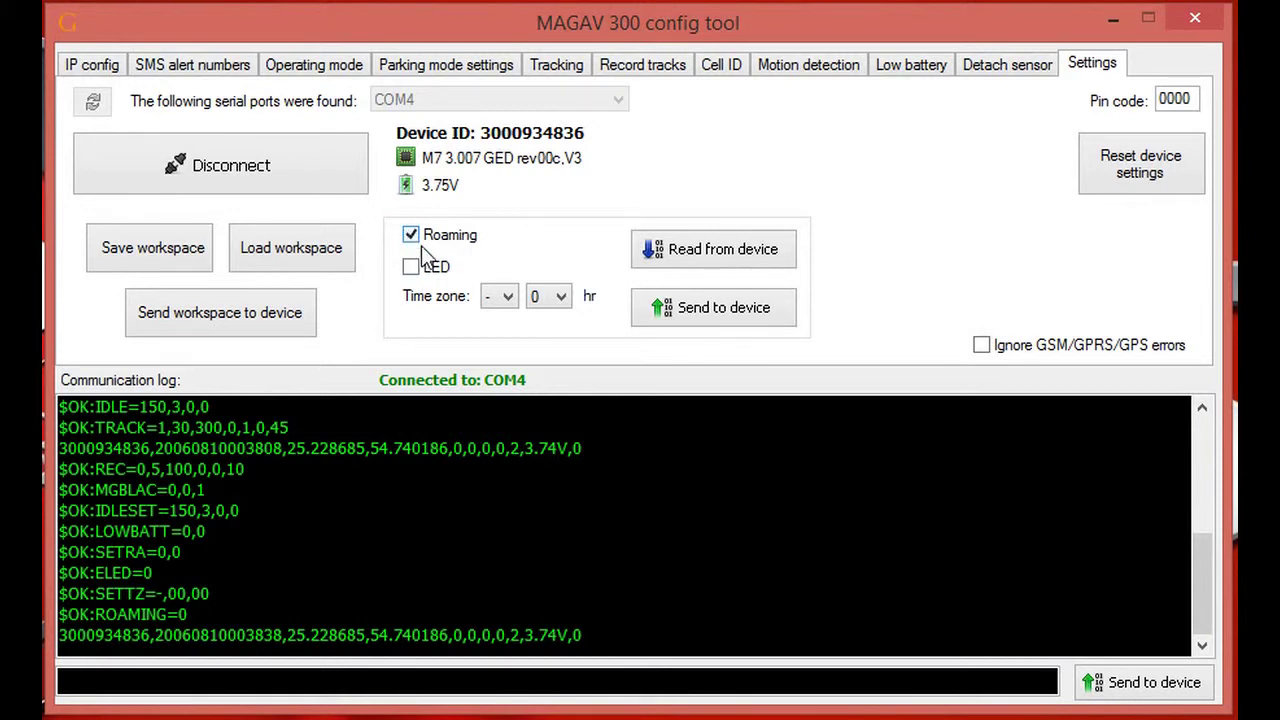
left_click(410, 268)
left_click(509, 297)
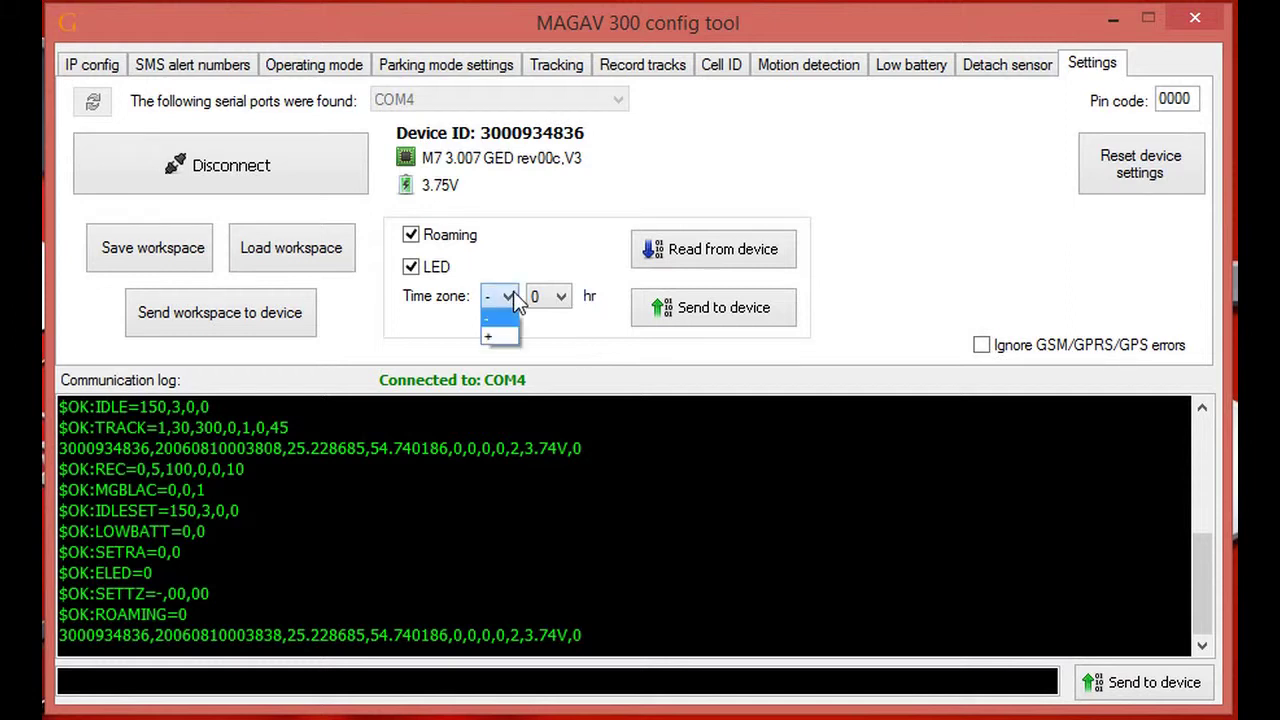
left_click(512, 336)
left_click(560, 296)
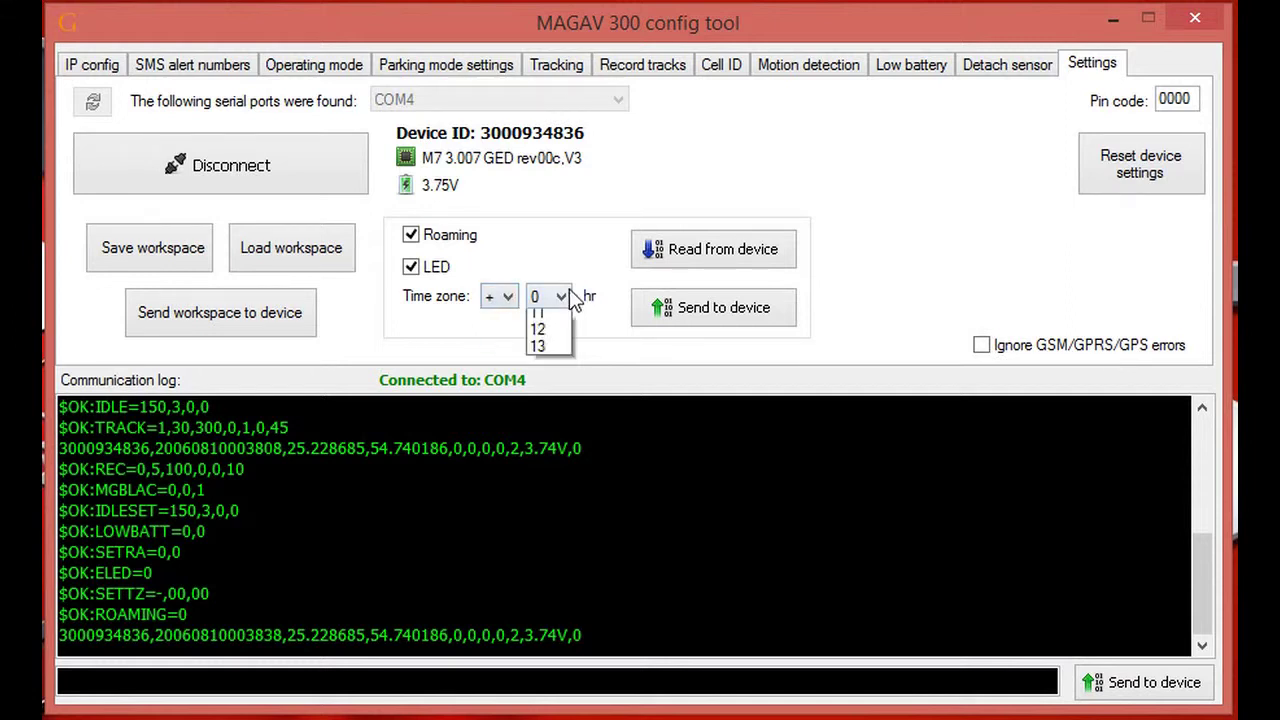
left_click(536, 336)
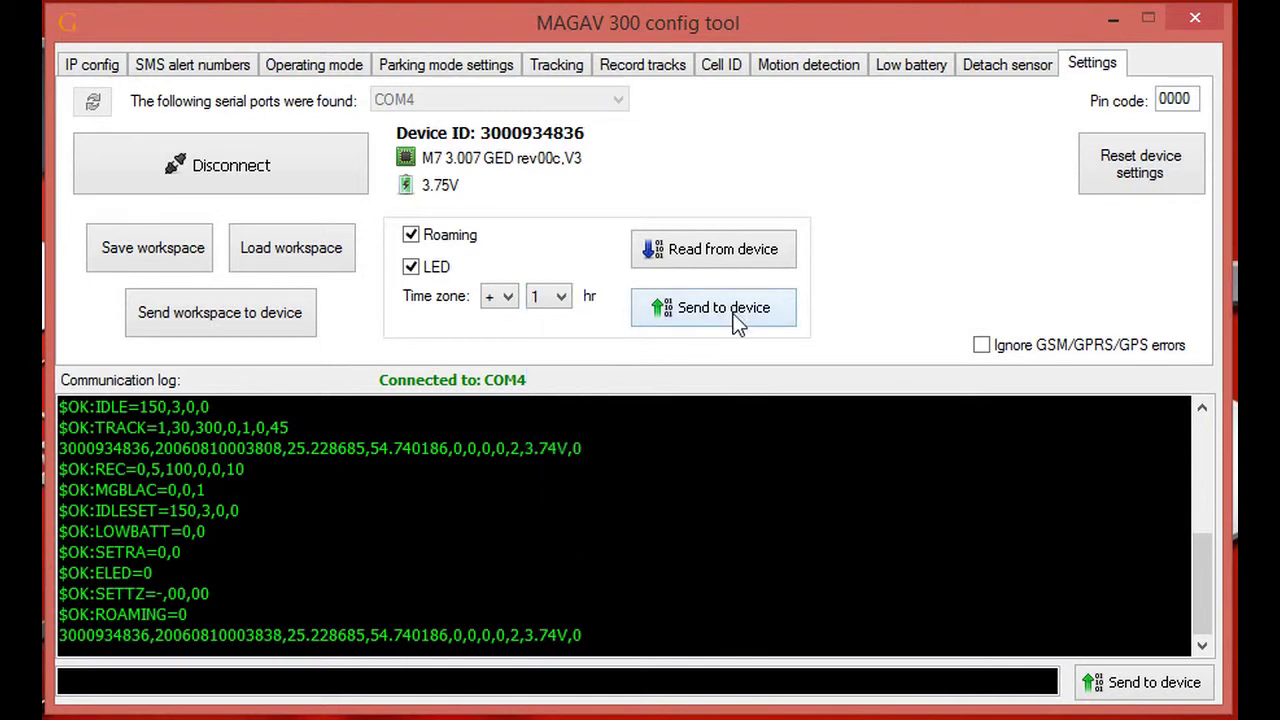
- Turn roaming back off, reset the time zone to - 0 hr, and send the device settings
left_click(410, 235)
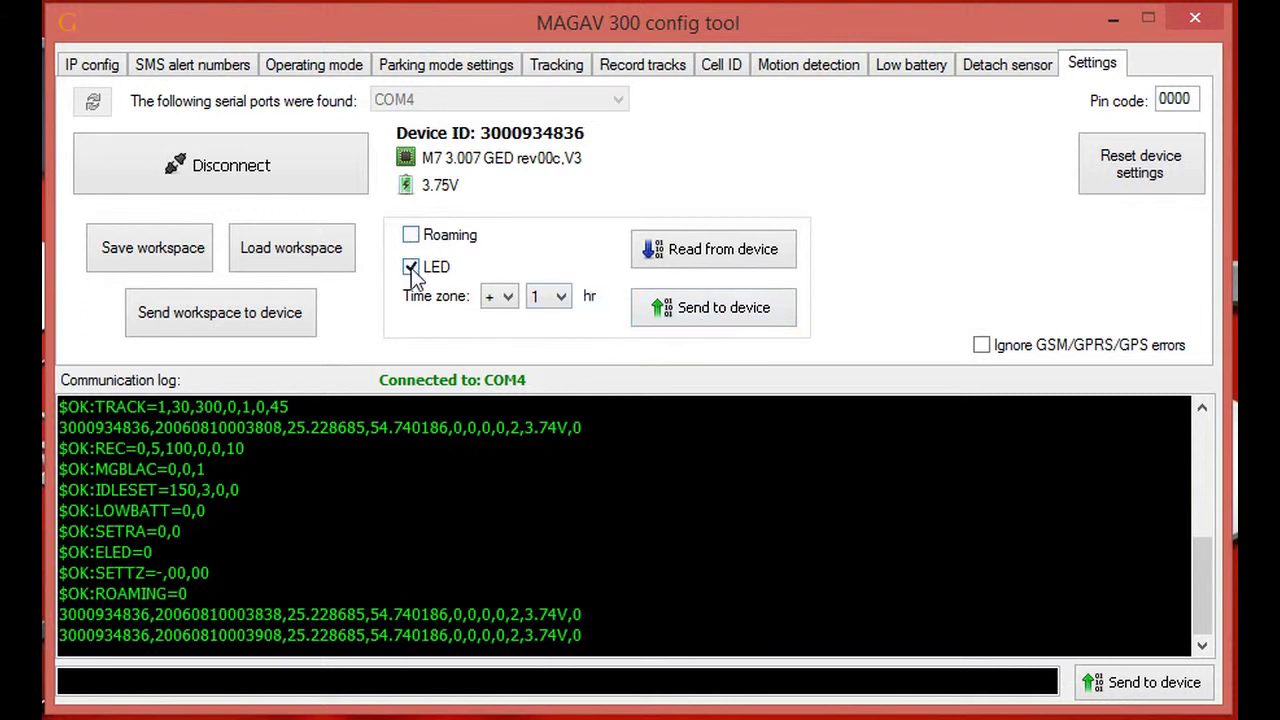
left_click(500, 297)
left_click(507, 318)
left_click(557, 298)
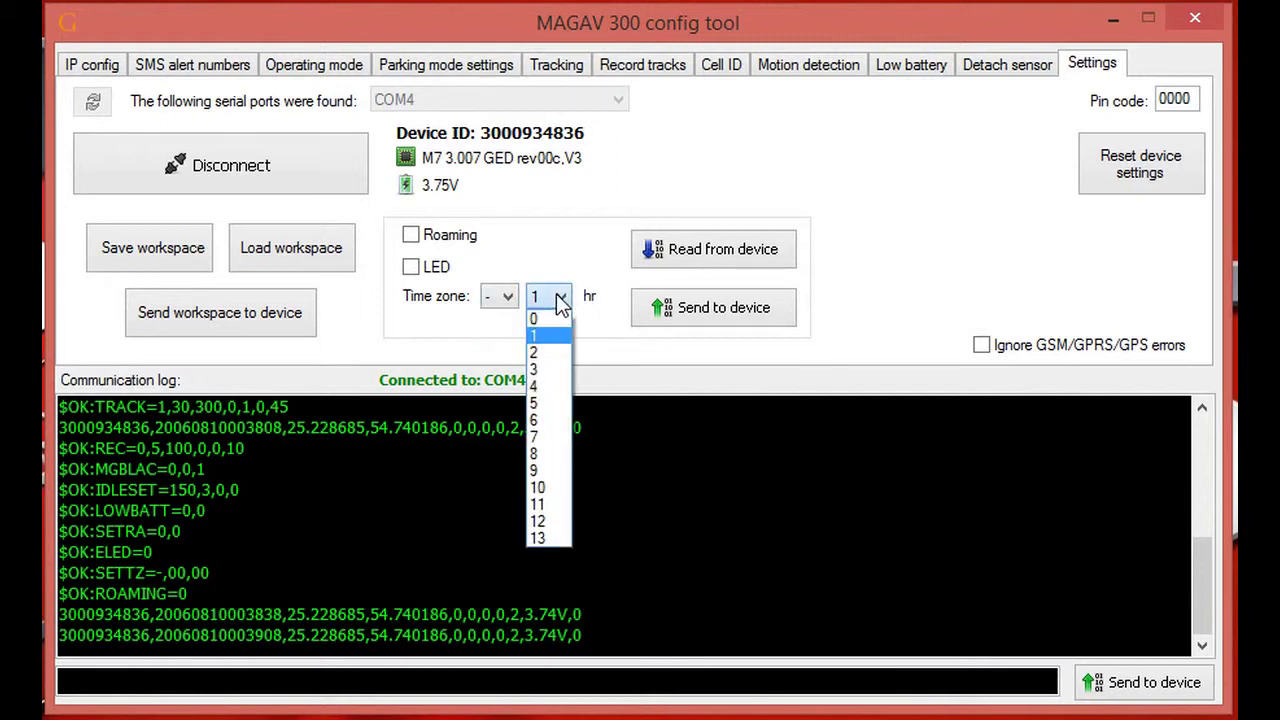
left_click(557, 319)
left_click(683, 310)
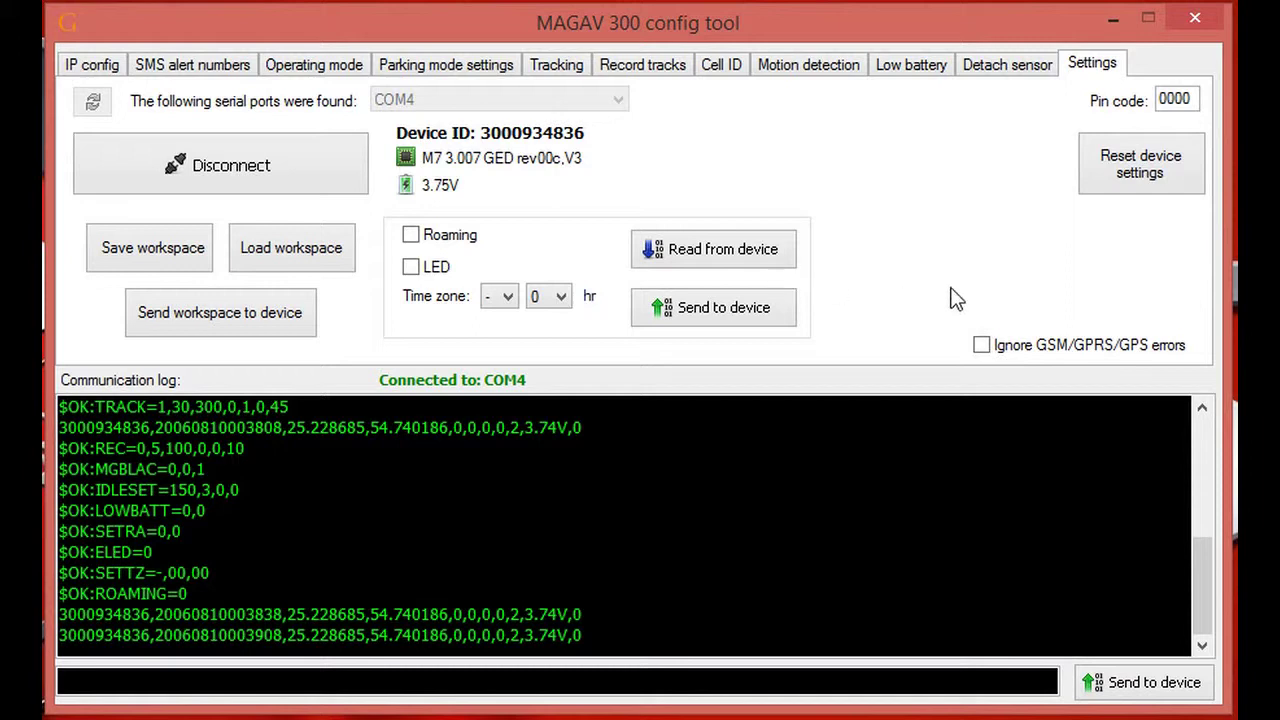
- Show the IP config page and place the cursor in the bottom command box
left_click(80, 64)
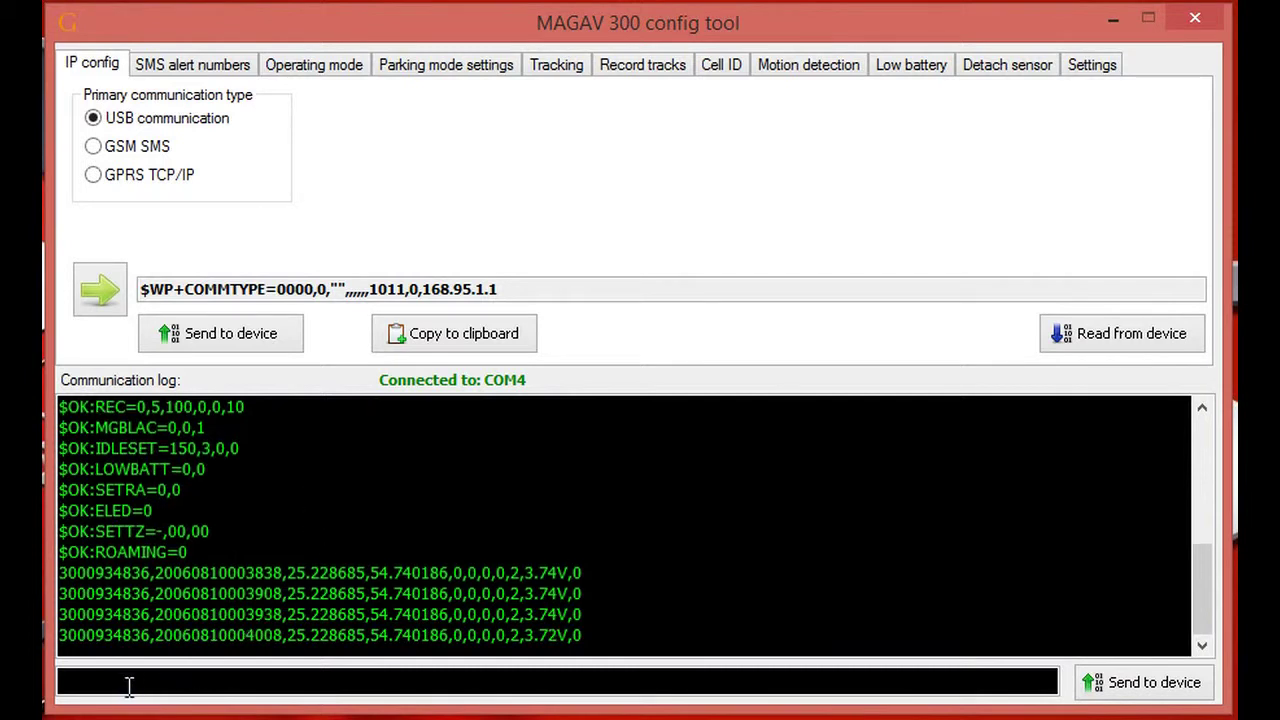
left_click(81, 688)
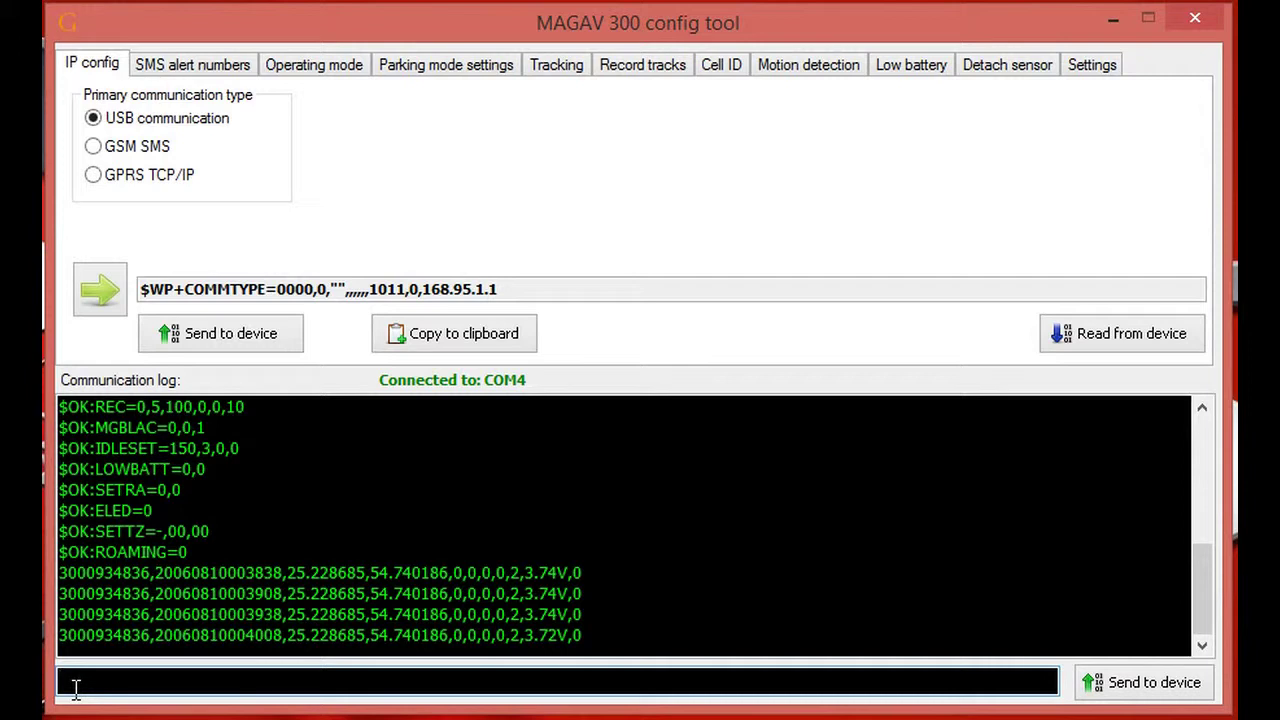
- Send the raw command $wp+test=0000 to the tracker
type("$wp+test=0000")
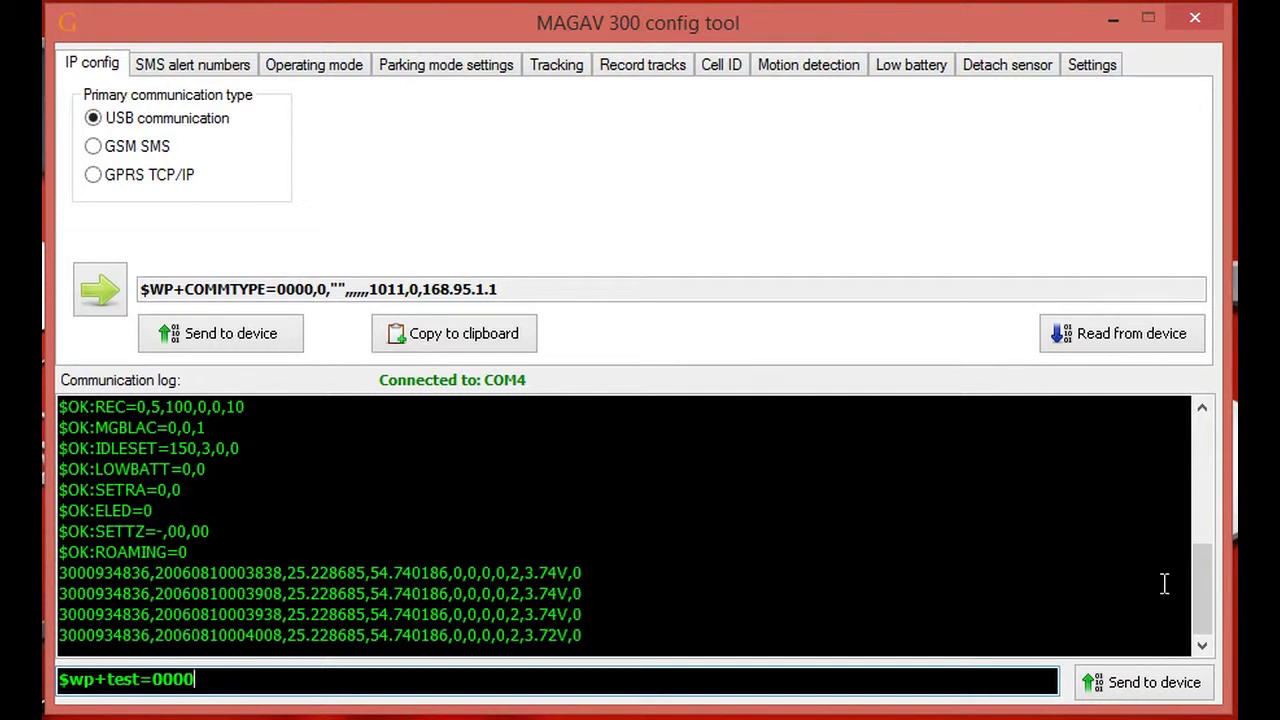
left_click(1146, 690)
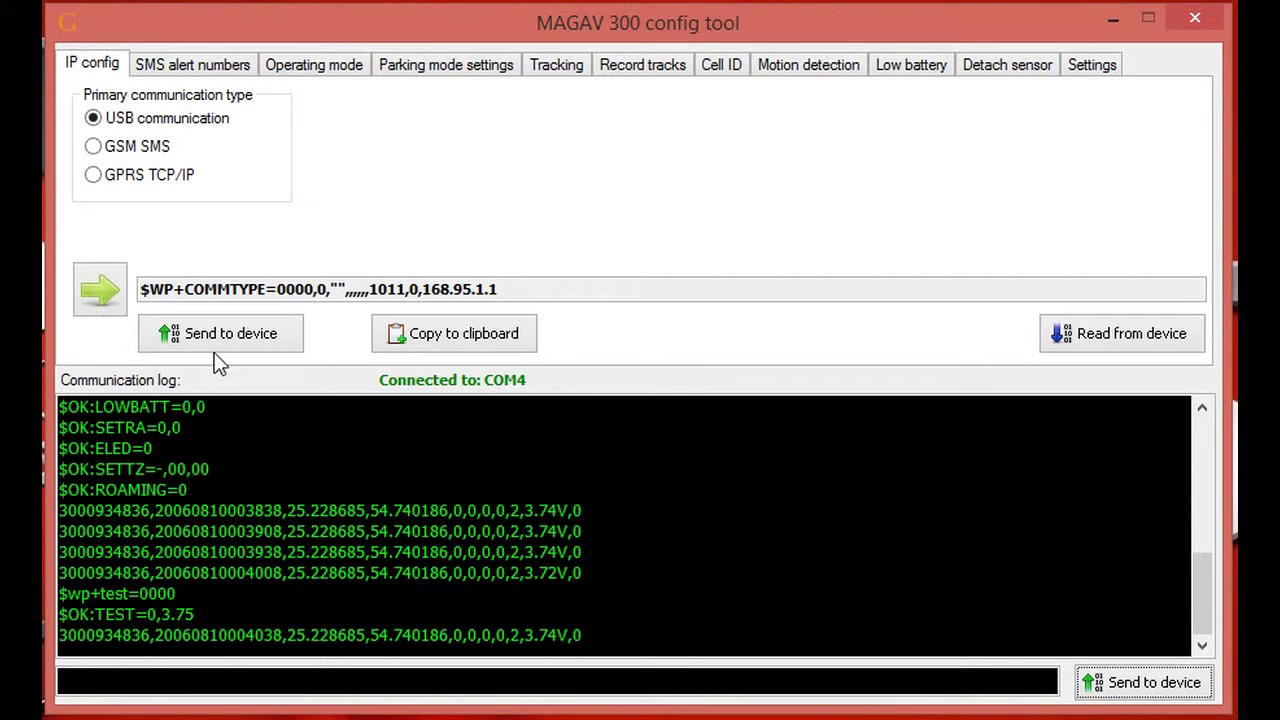
- Generate the COMMTYPE command, paste it into the command box, send it, and select the returned log lines
left_click(93, 287)
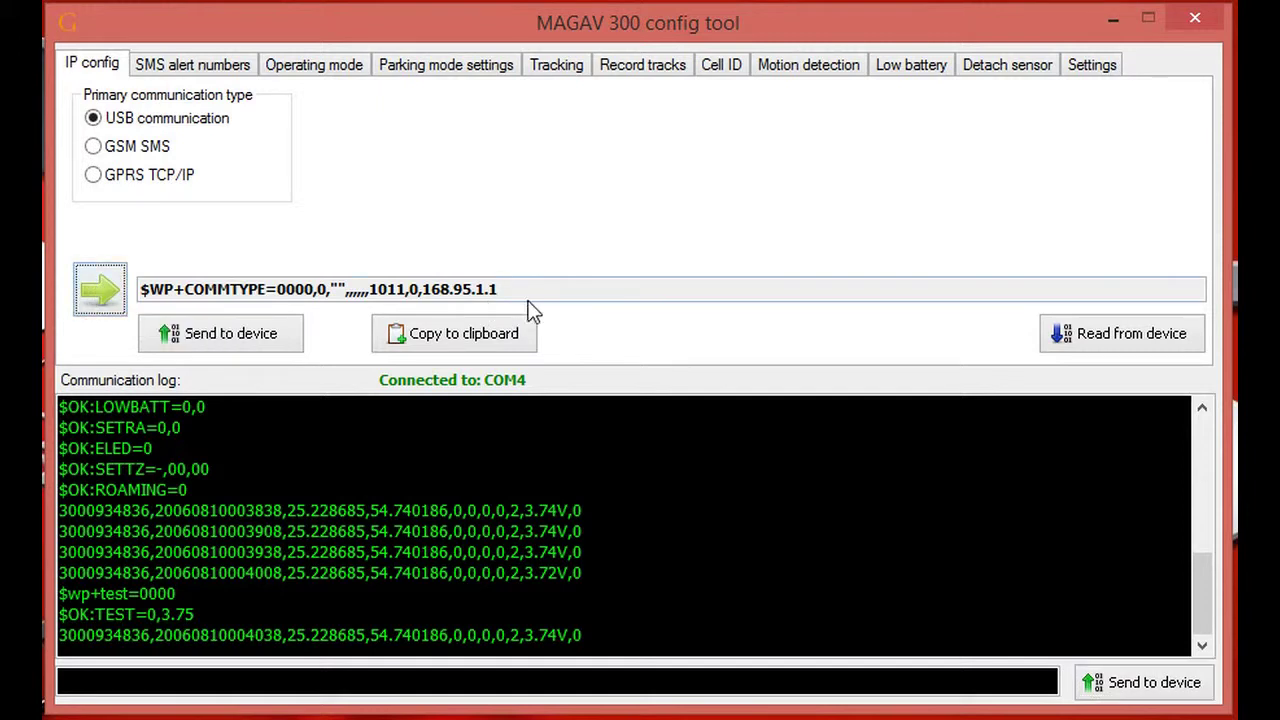
left_click(477, 334)
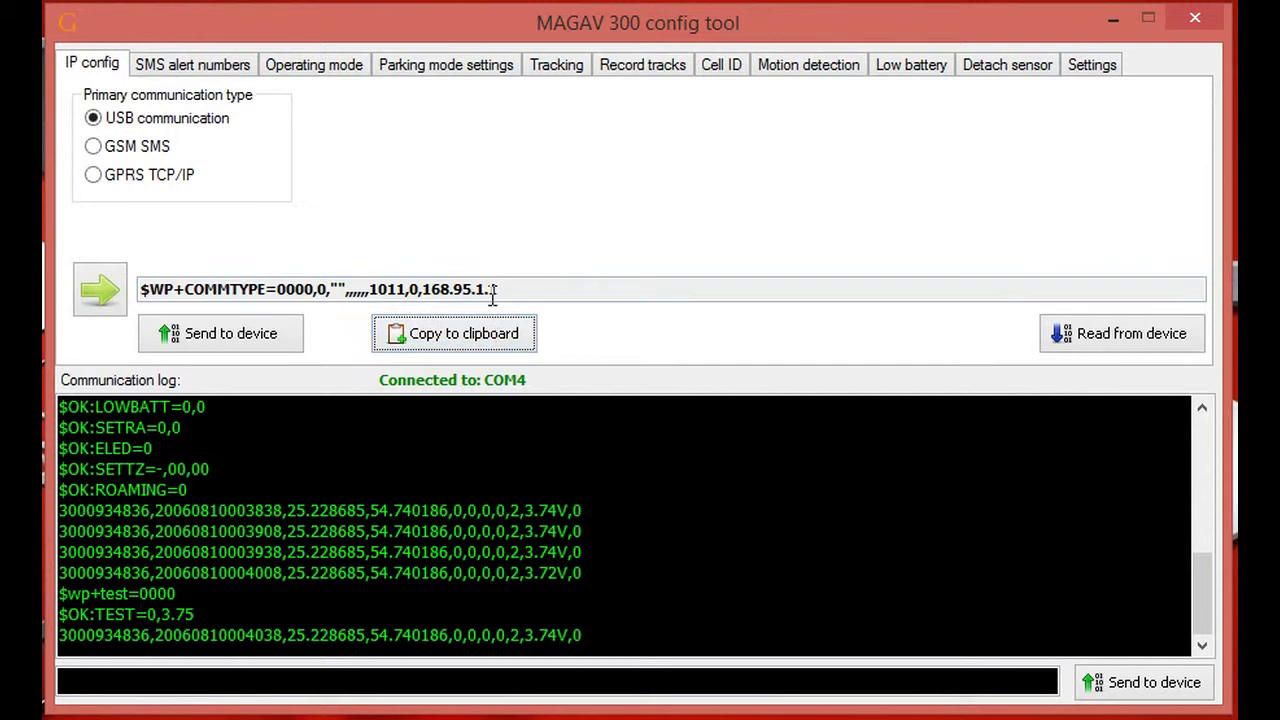
left_click(164, 681)
right_click(164, 681)
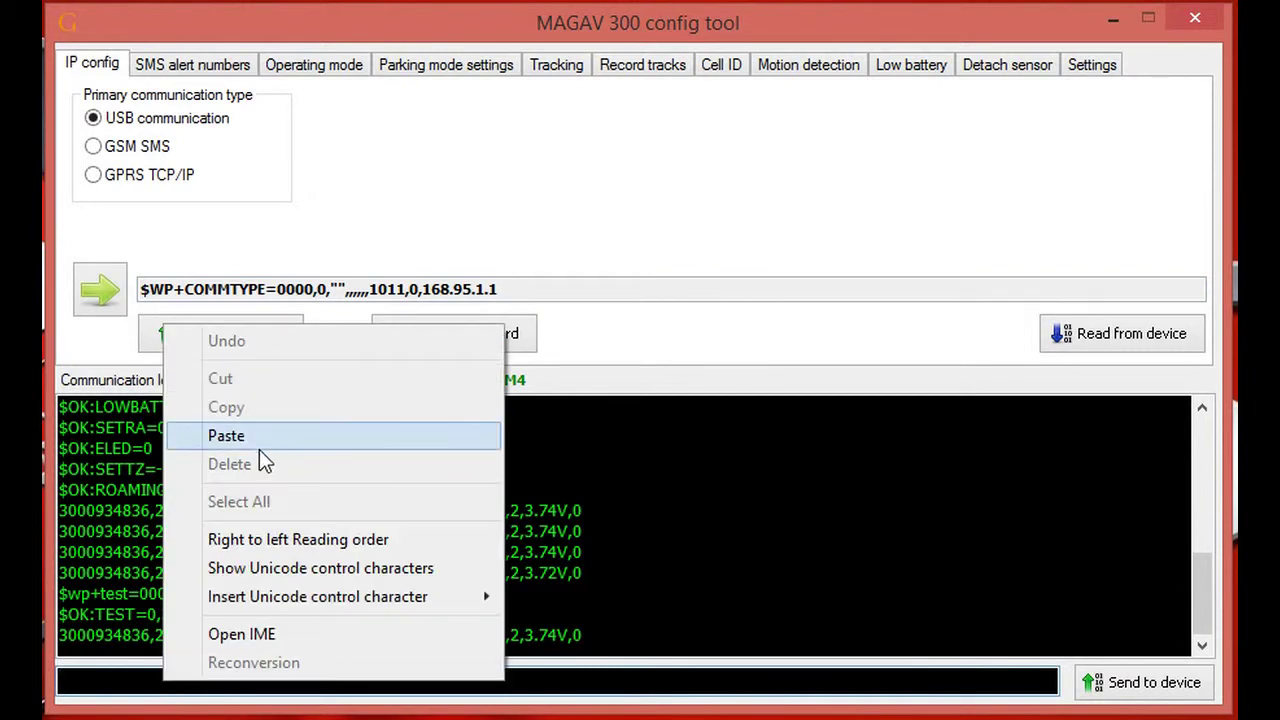
left_click(259, 446)
left_click(1158, 684)
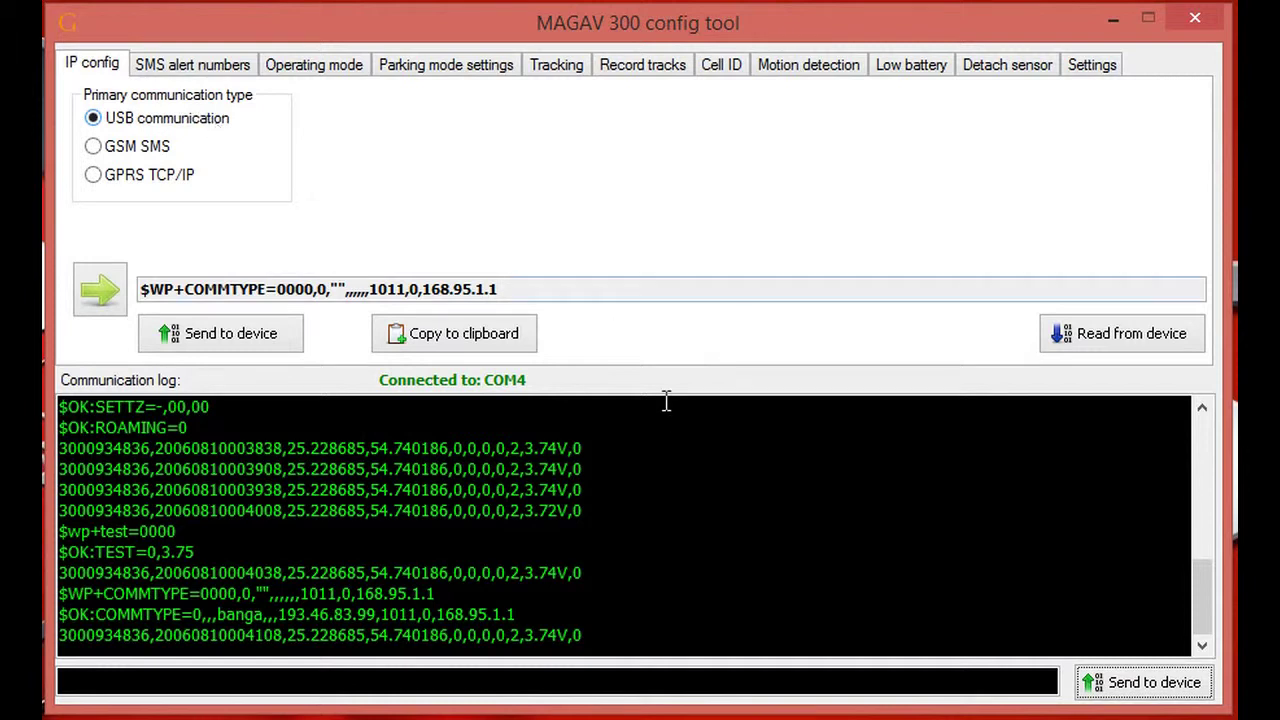
left_click_drag(62, 447, 585, 512)
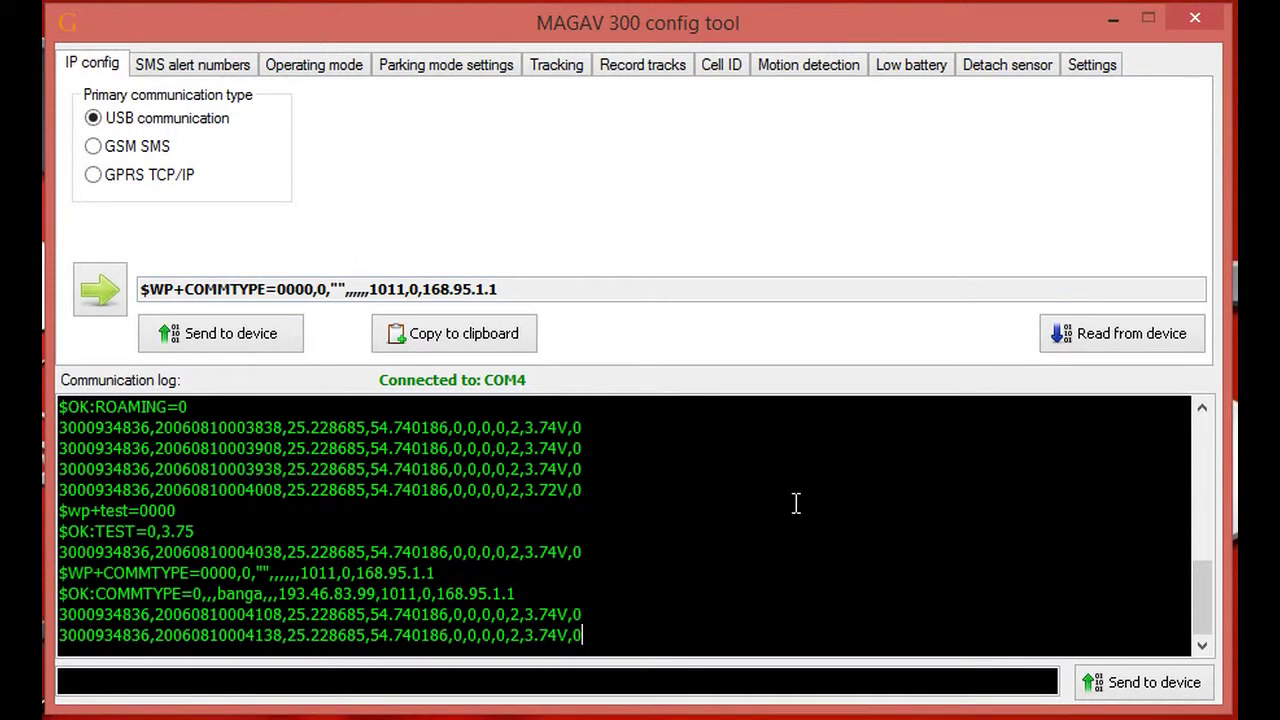
- Choose GSM SMS with the SMS base phone number and send it to the tracker
left_click(97, 148)
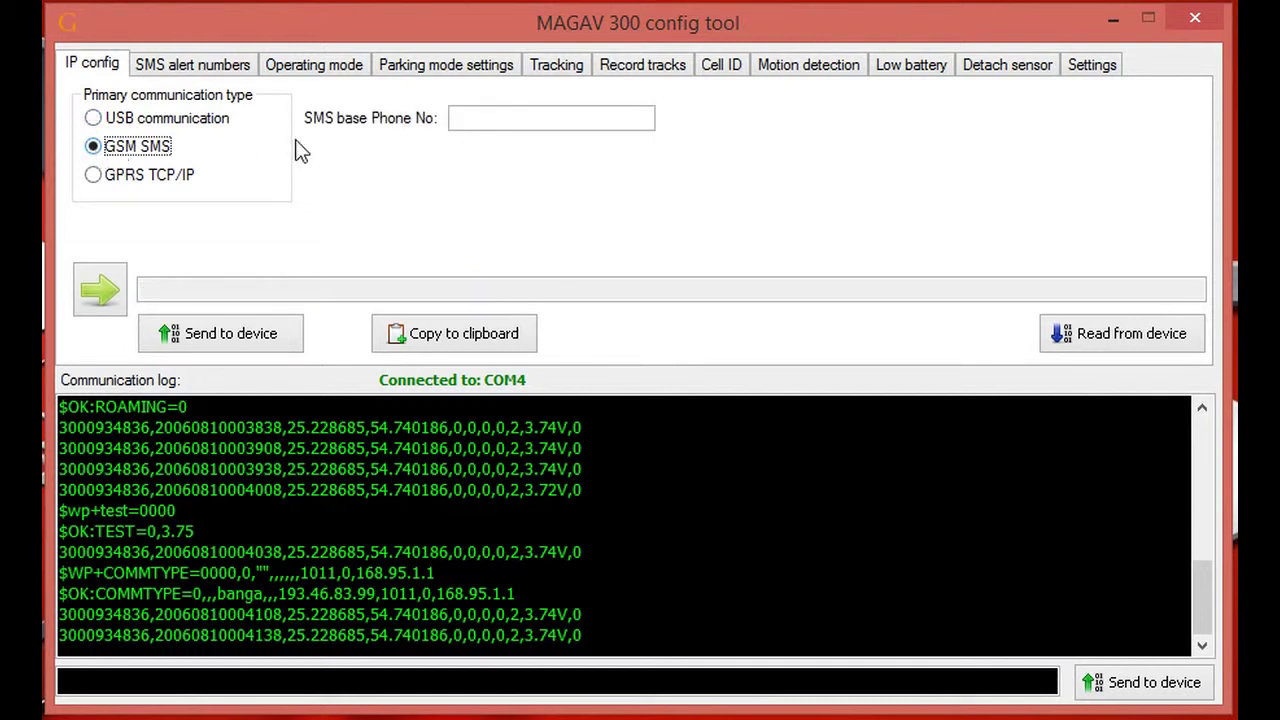
left_click(500, 118)
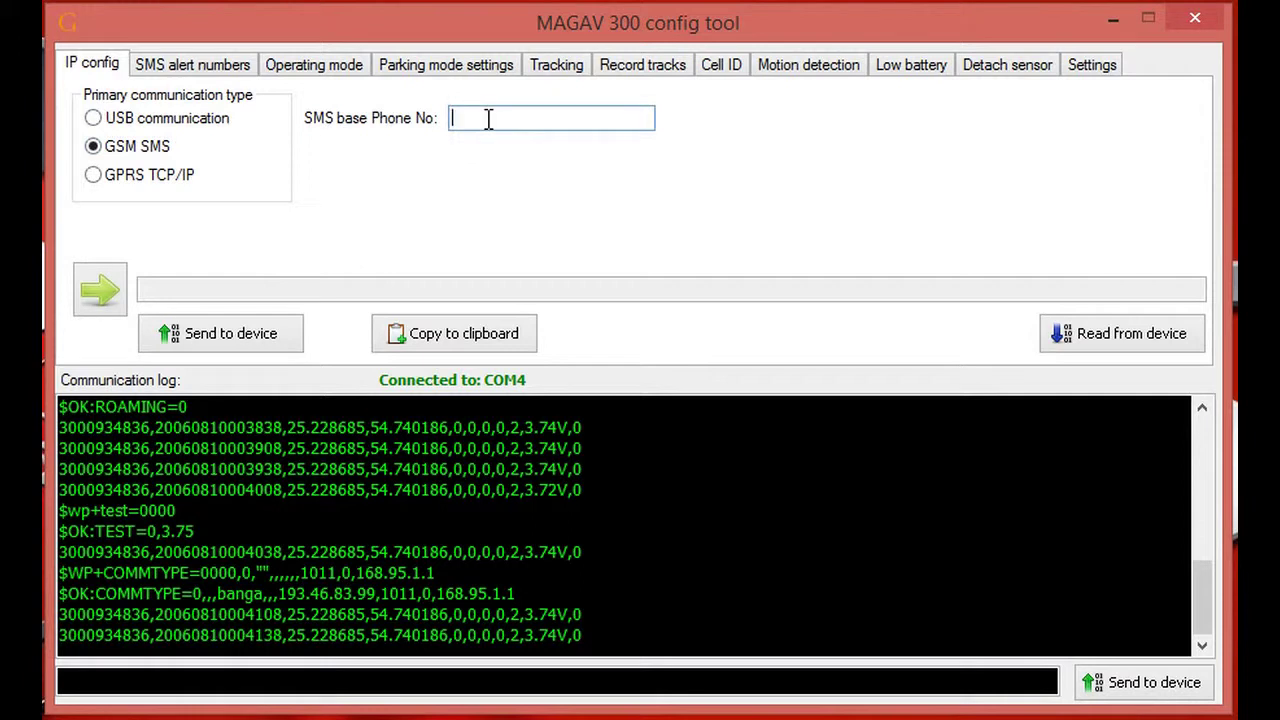
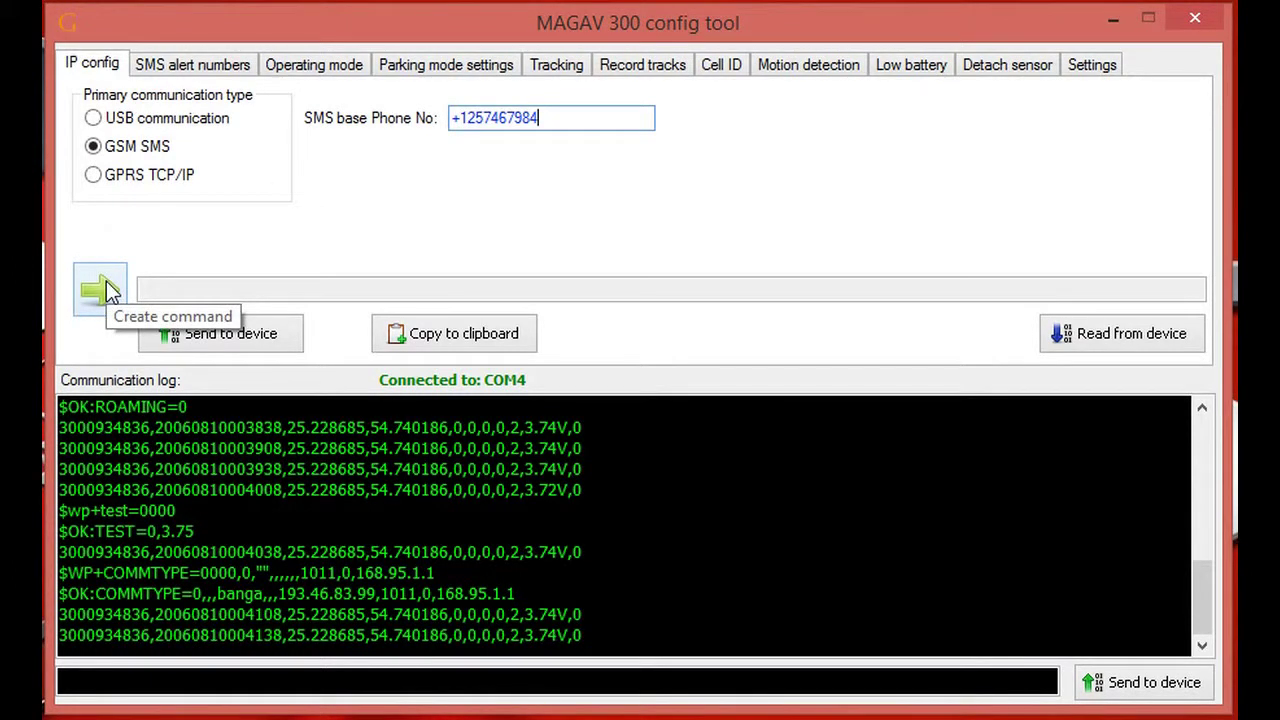
left_click(229, 340)
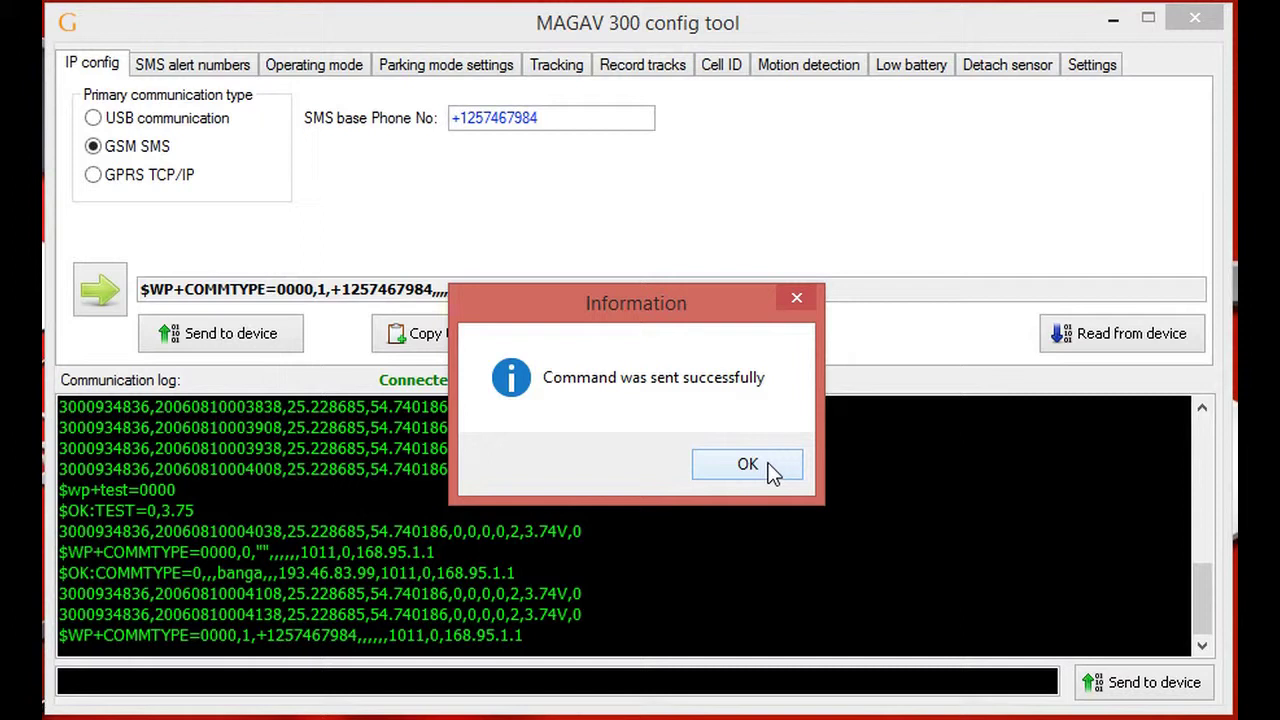
left_click(758, 466)
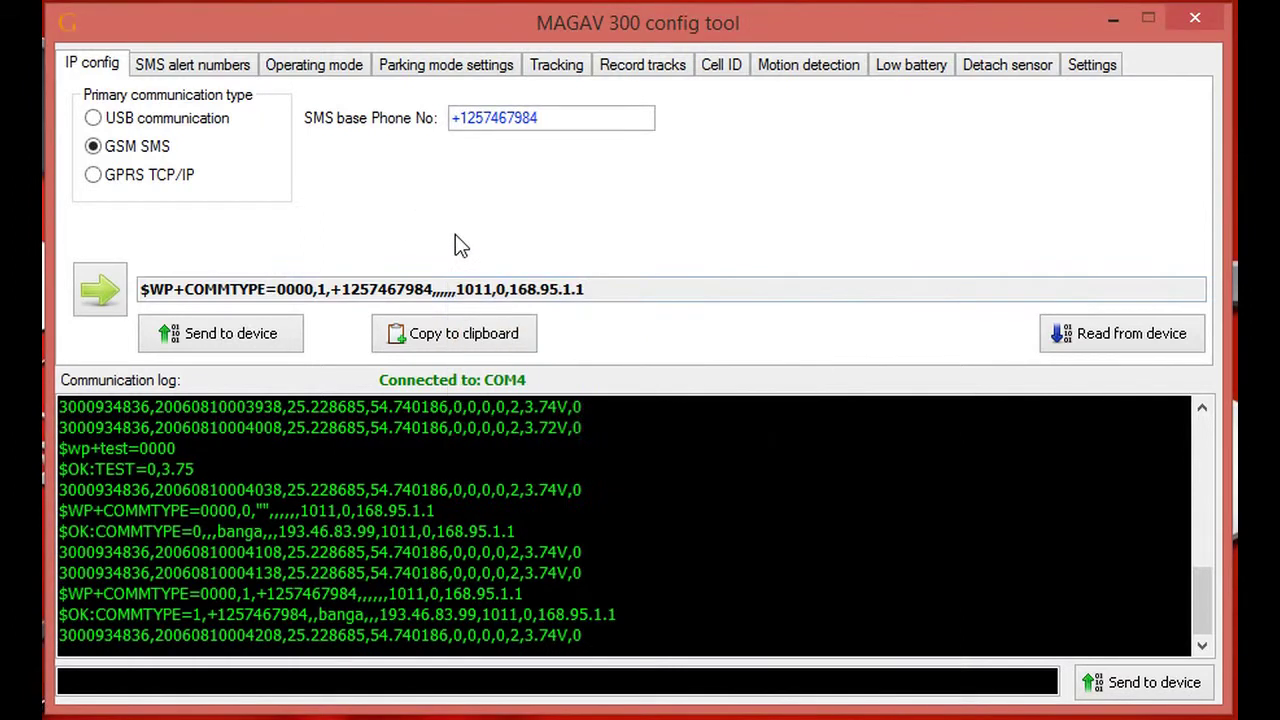
- Select USB communication, generate the $WP+COMMTYPE=0000,0 command, and send it to the tracker
left_click(106, 172)
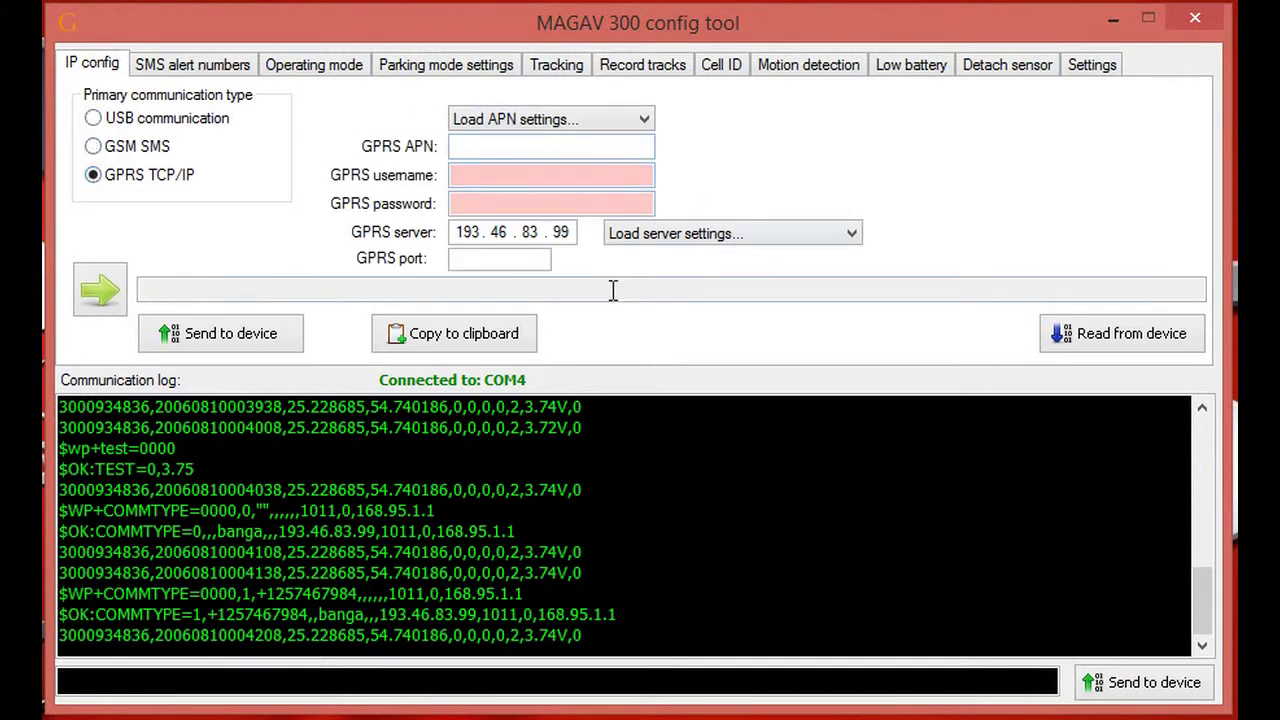
left_click(94, 119)
left_click(110, 290)
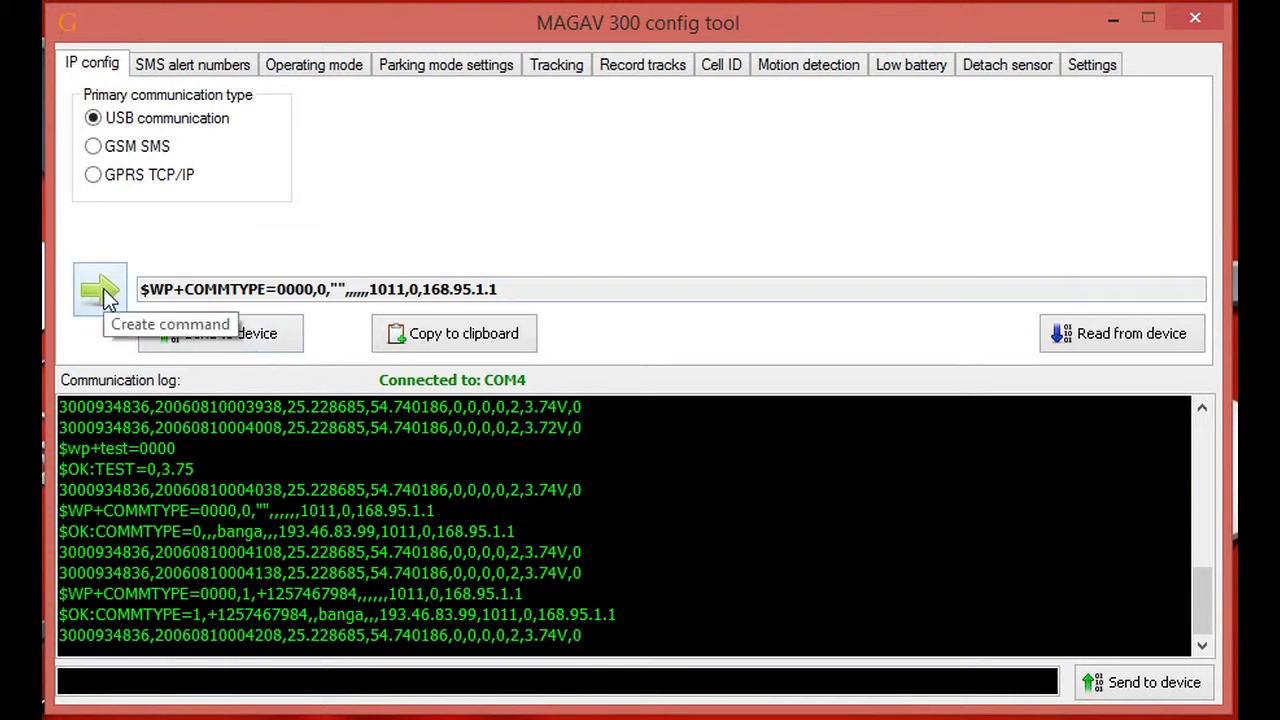
left_click(246, 340)
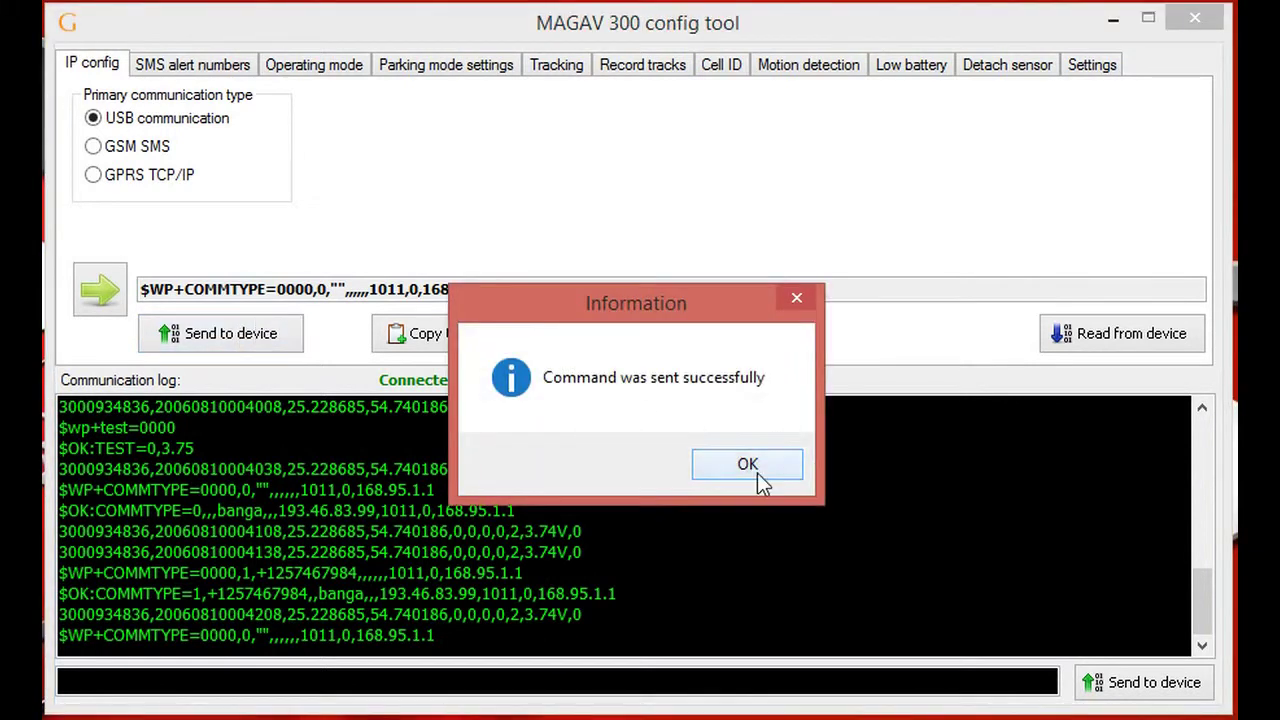
left_click(757, 470)
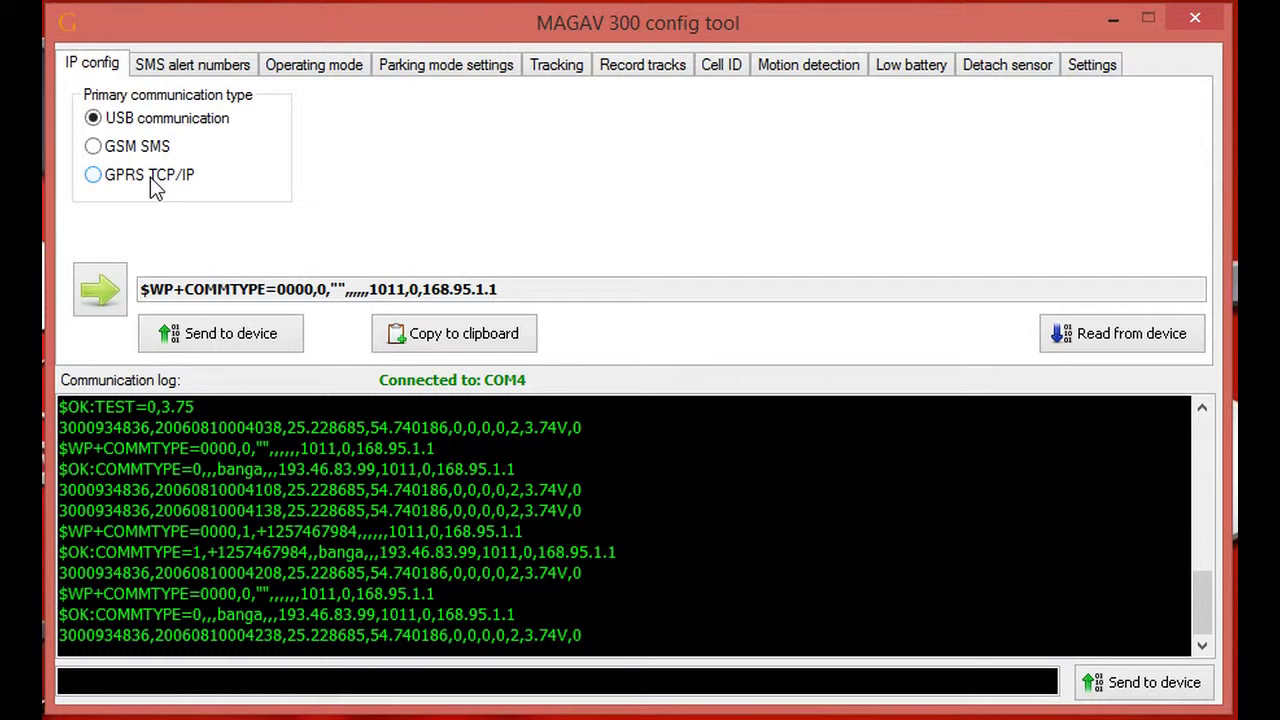
left_click(155, 190)
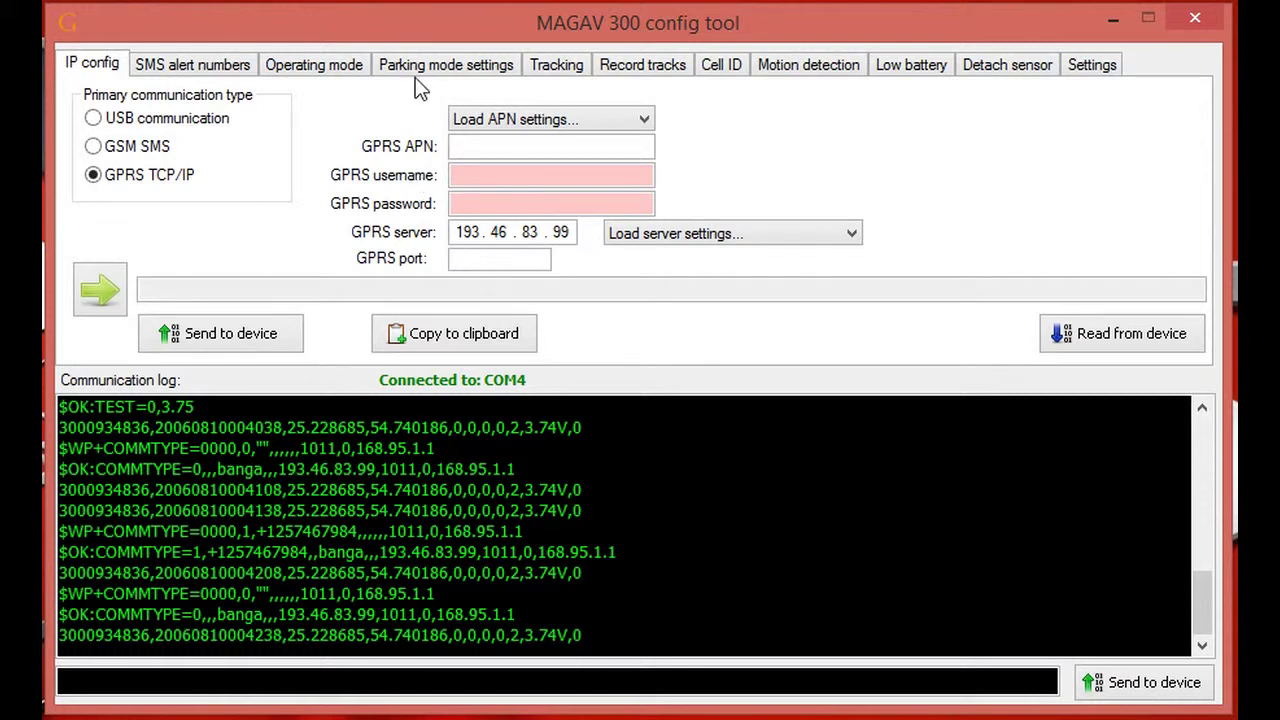
left_click(645, 121)
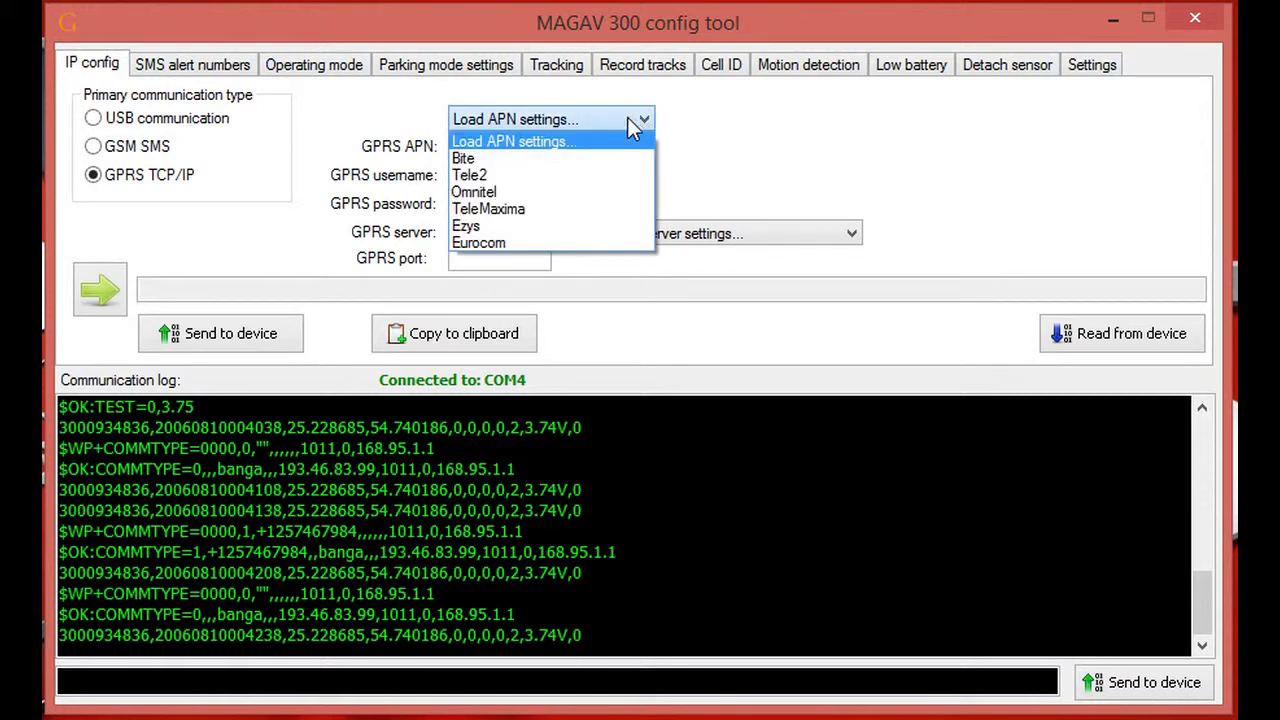
left_click(569, 160)
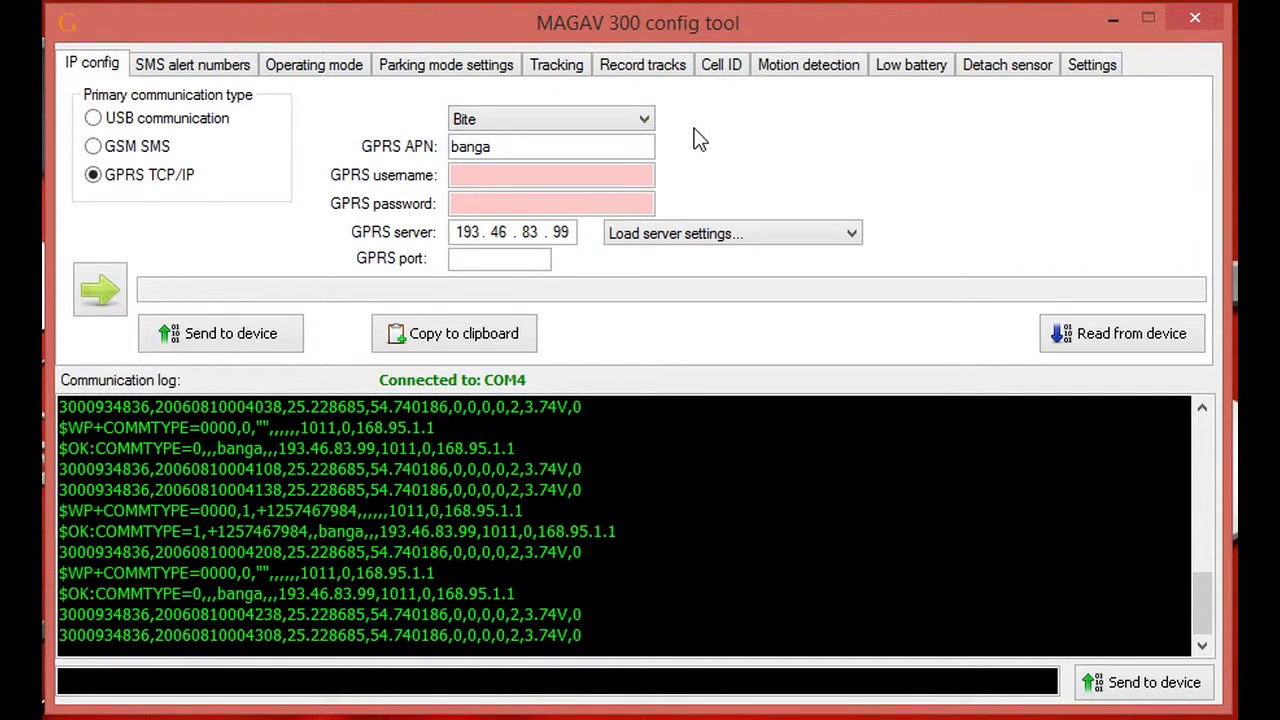
left_click(643, 118)
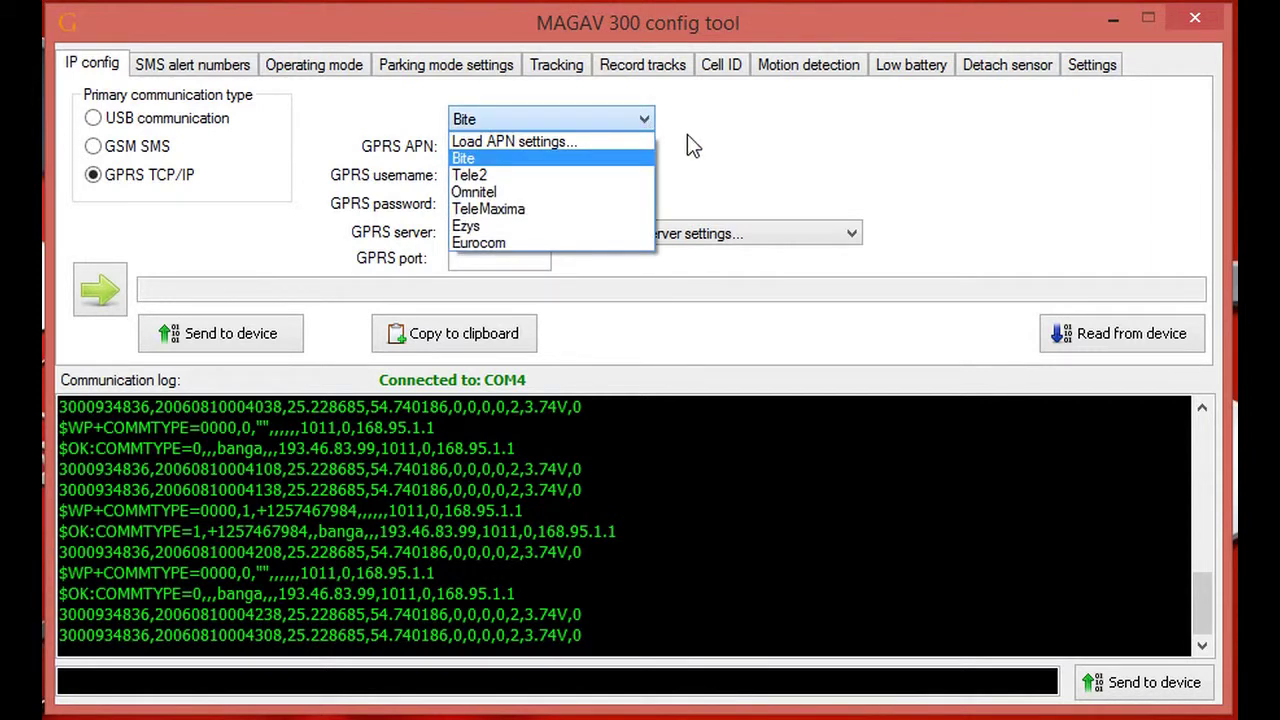
left_click(686, 135)
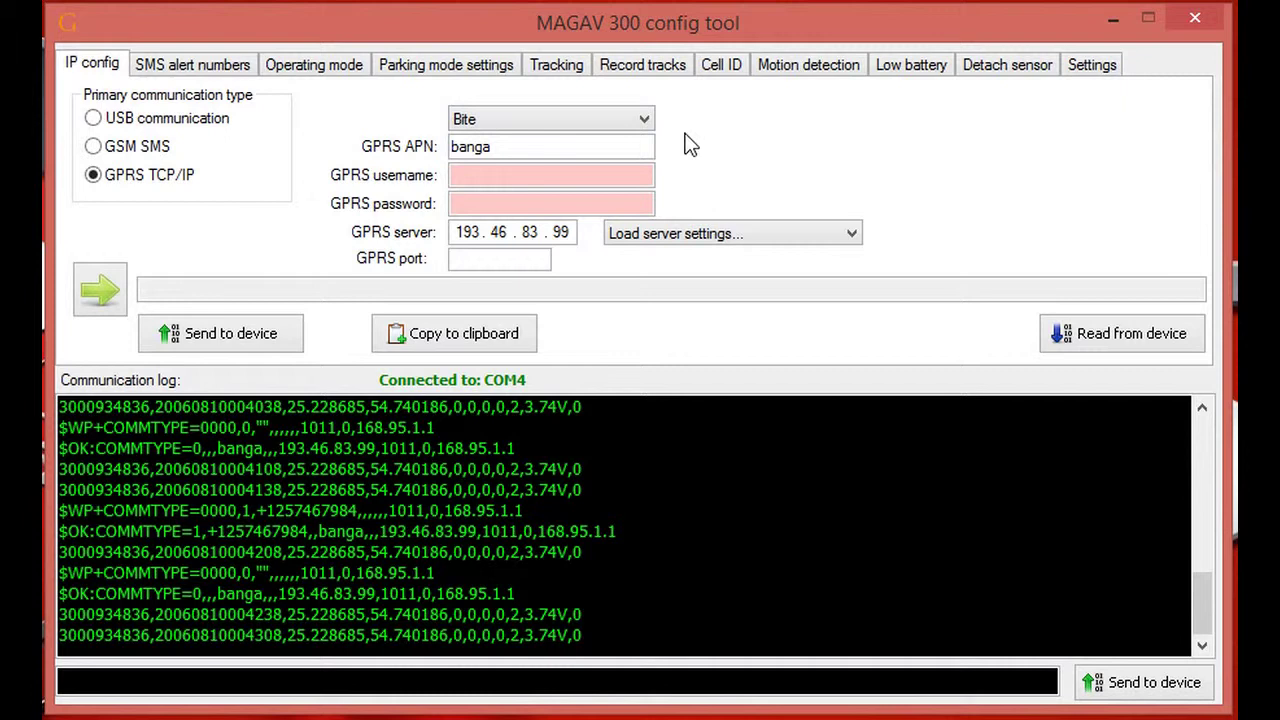
left_click(479, 176)
double_click(455, 232)
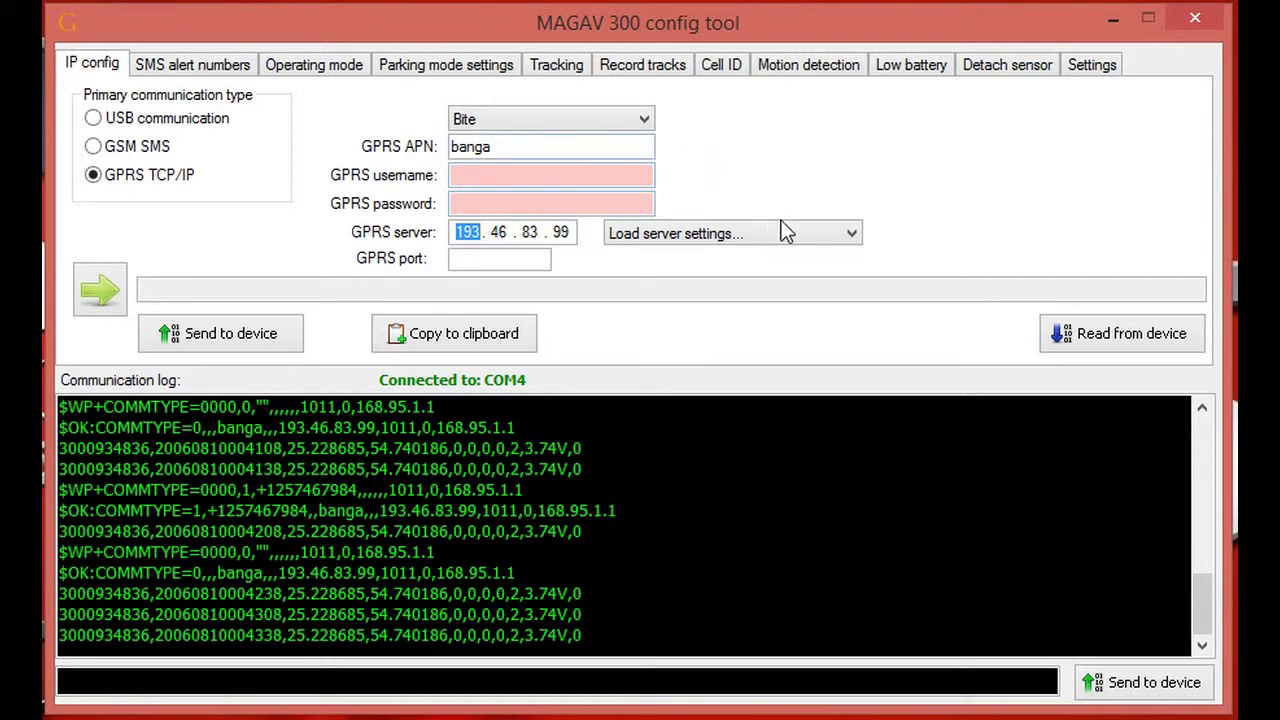
- Load the Europe server preset (193.46.83.99, port 1011) and send GPRS TCP/IP settings to the tracker
left_click(852, 233)
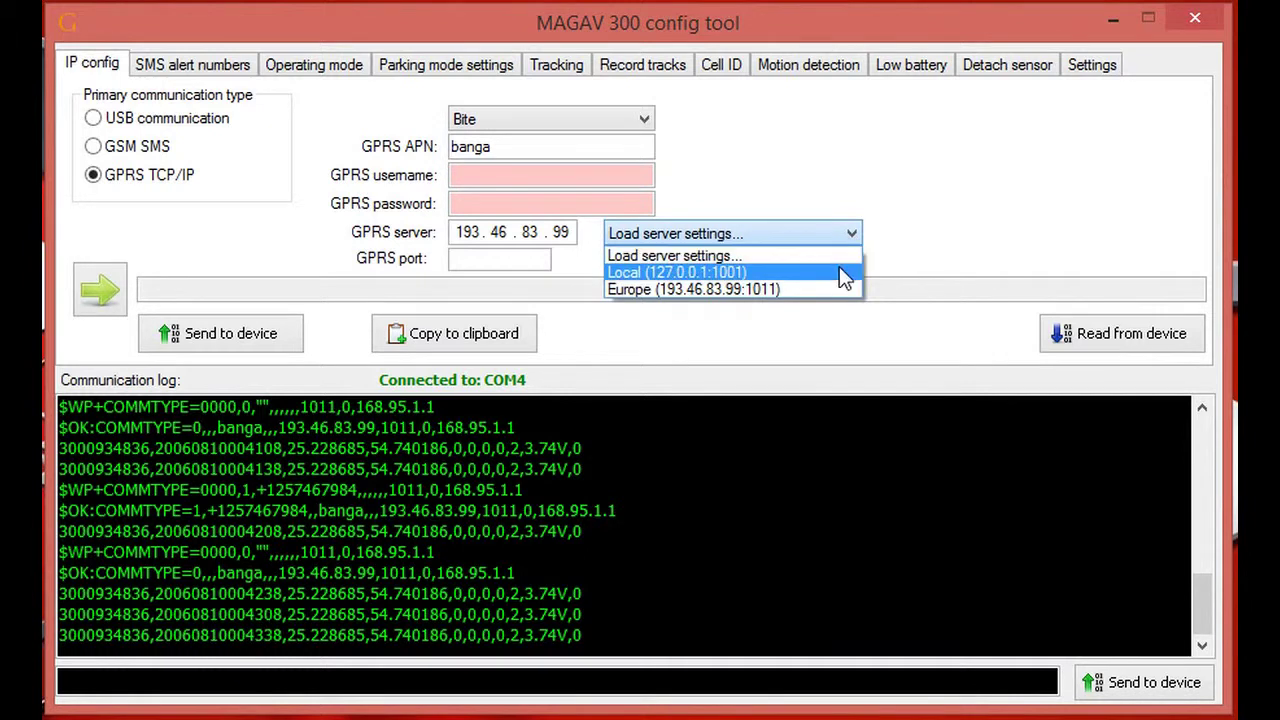
left_click(840, 271)
left_click(852, 233)
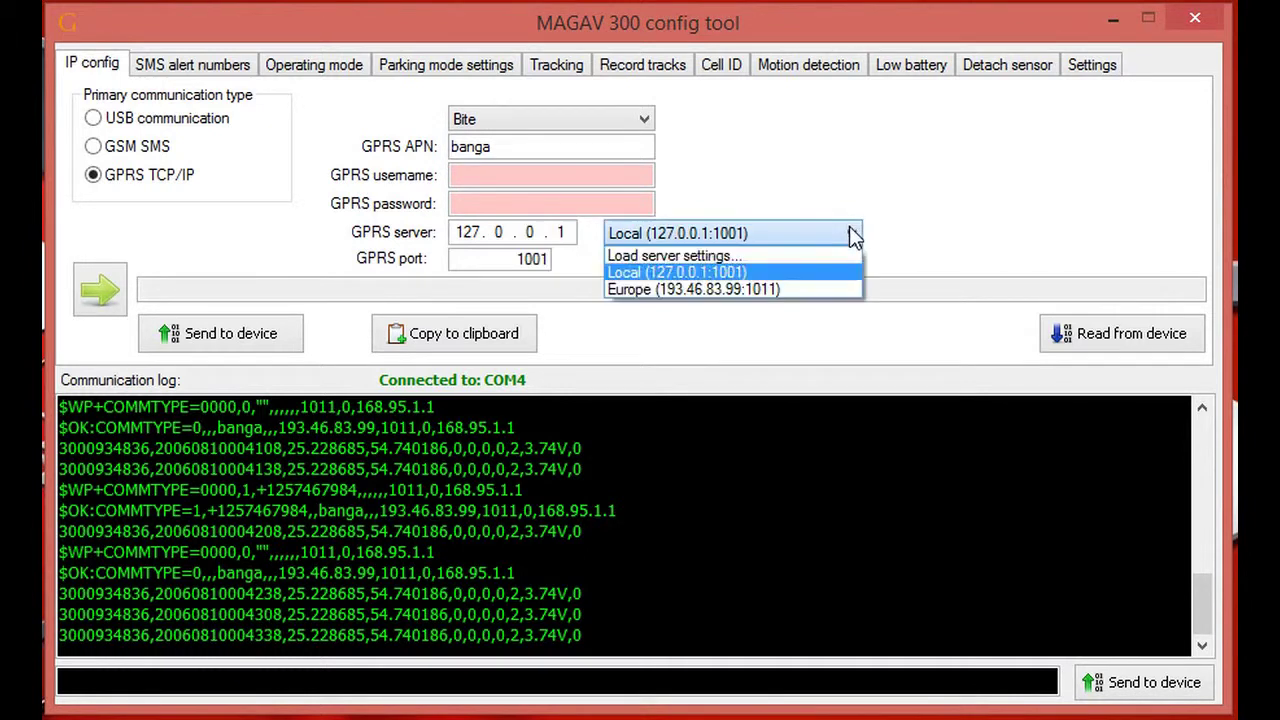
left_click(808, 287)
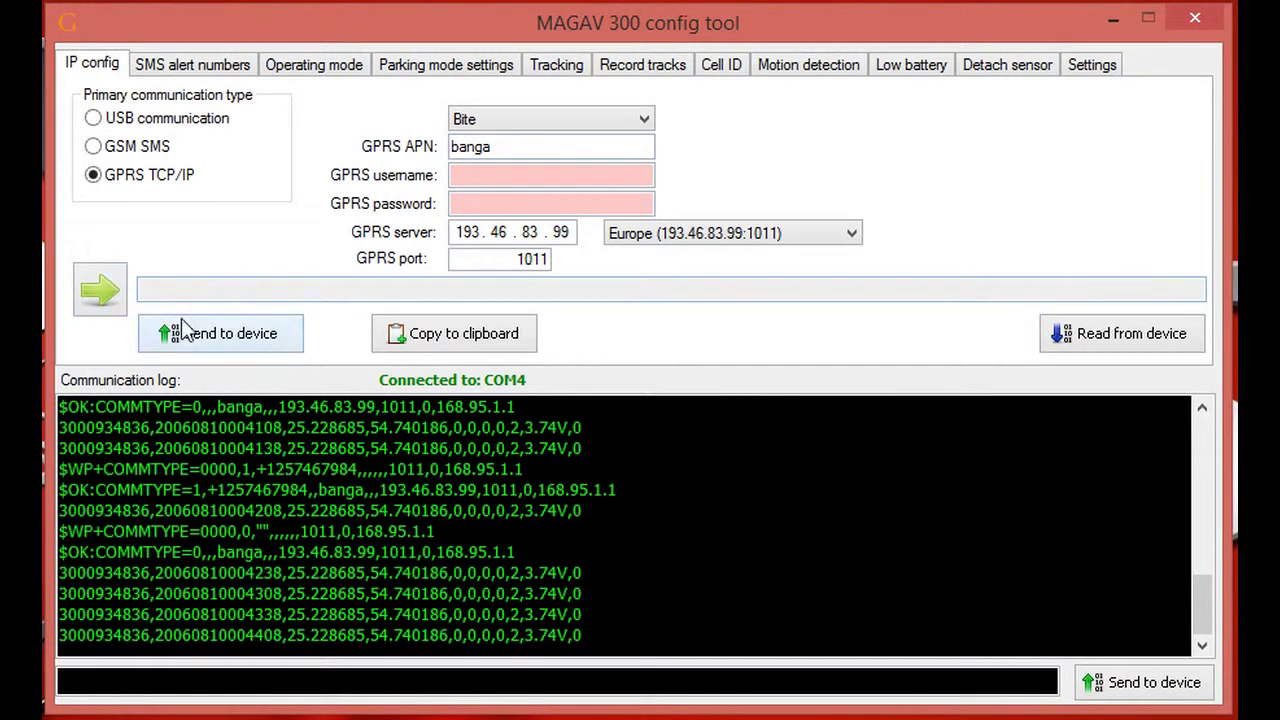
left_click(235, 340)
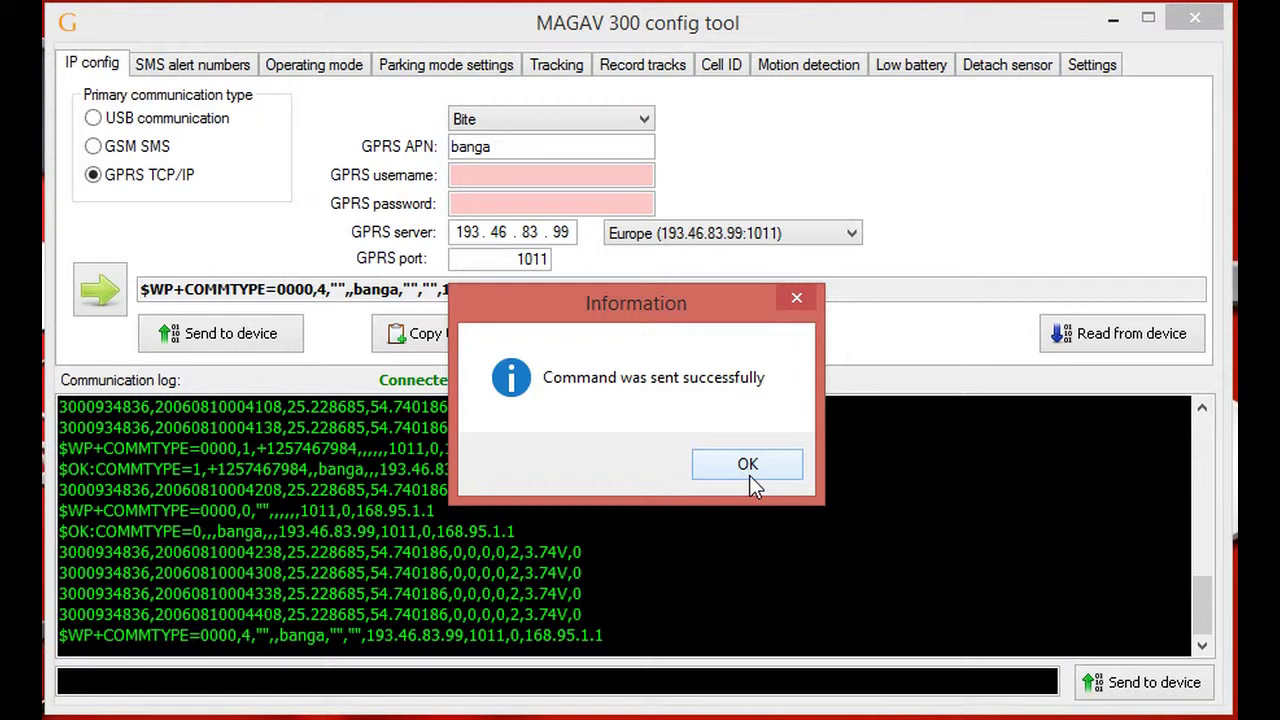
left_click(751, 469)
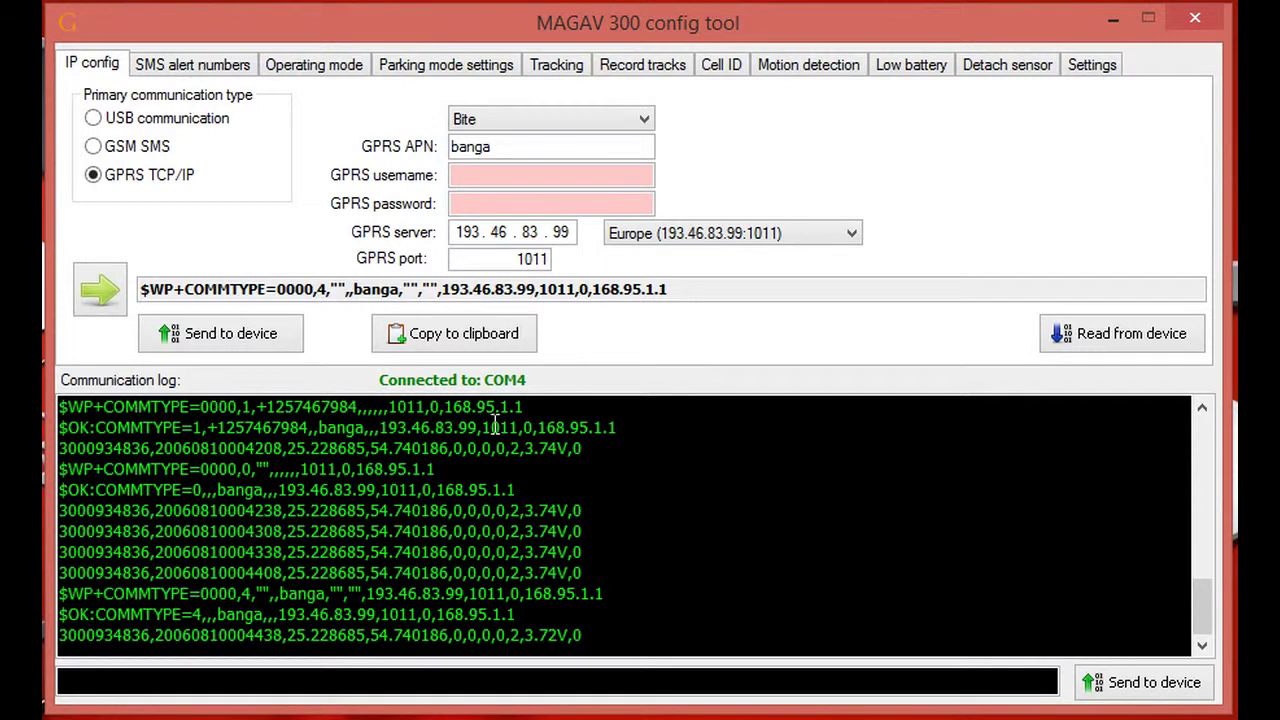
- Enter alert phone numbers in slots 1 and 3 on the SMS alert tab and send them to the tracker
left_click(200, 66)
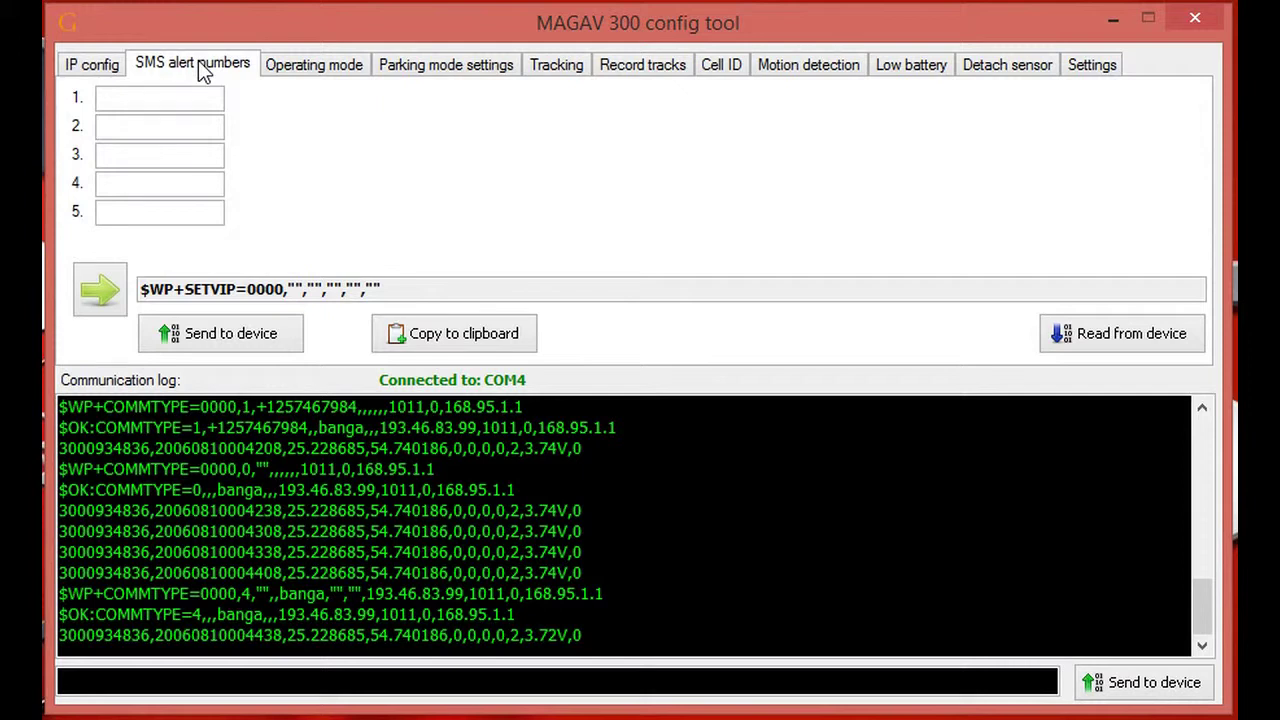
left_click(188, 100)
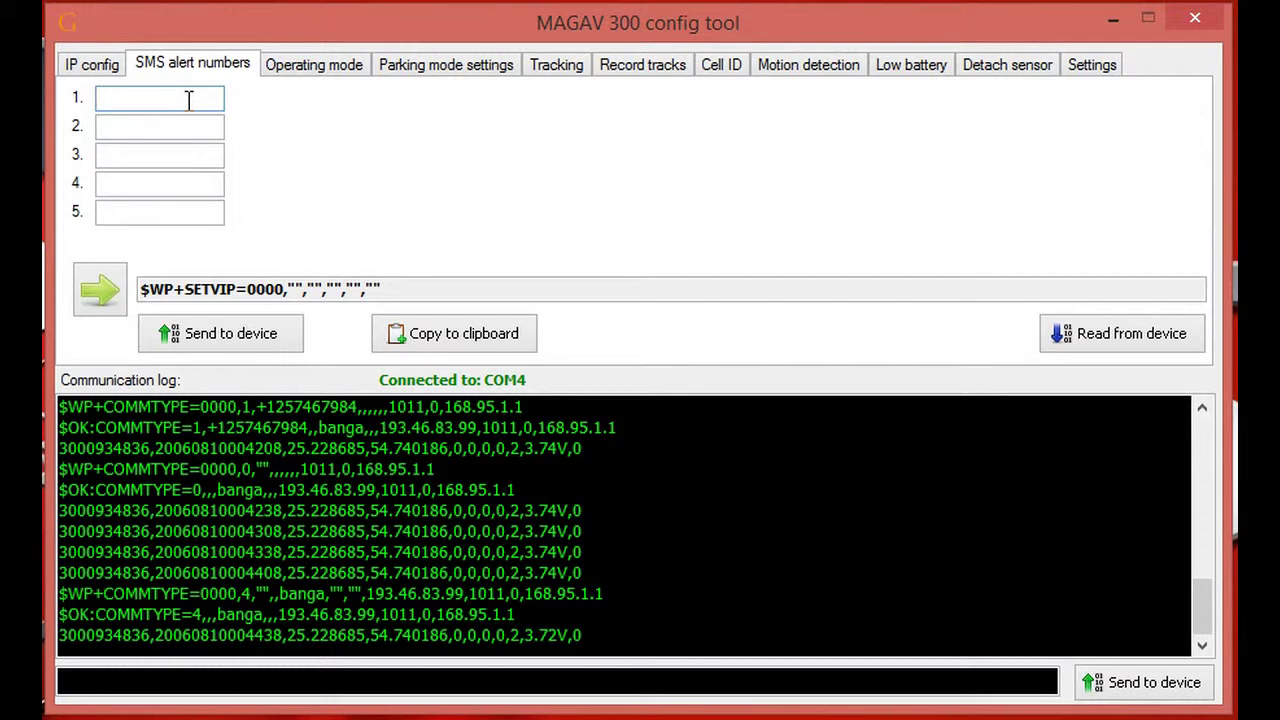
type("12548468")
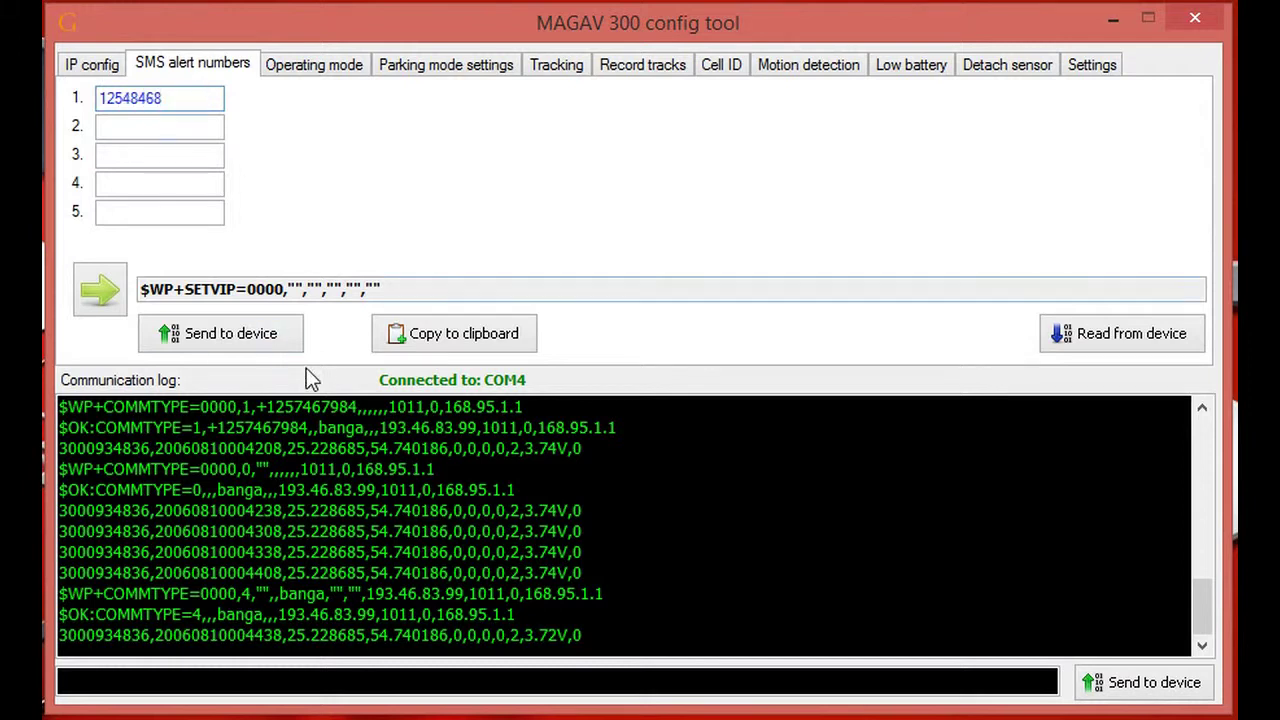
left_click(145, 156)
type("15163")
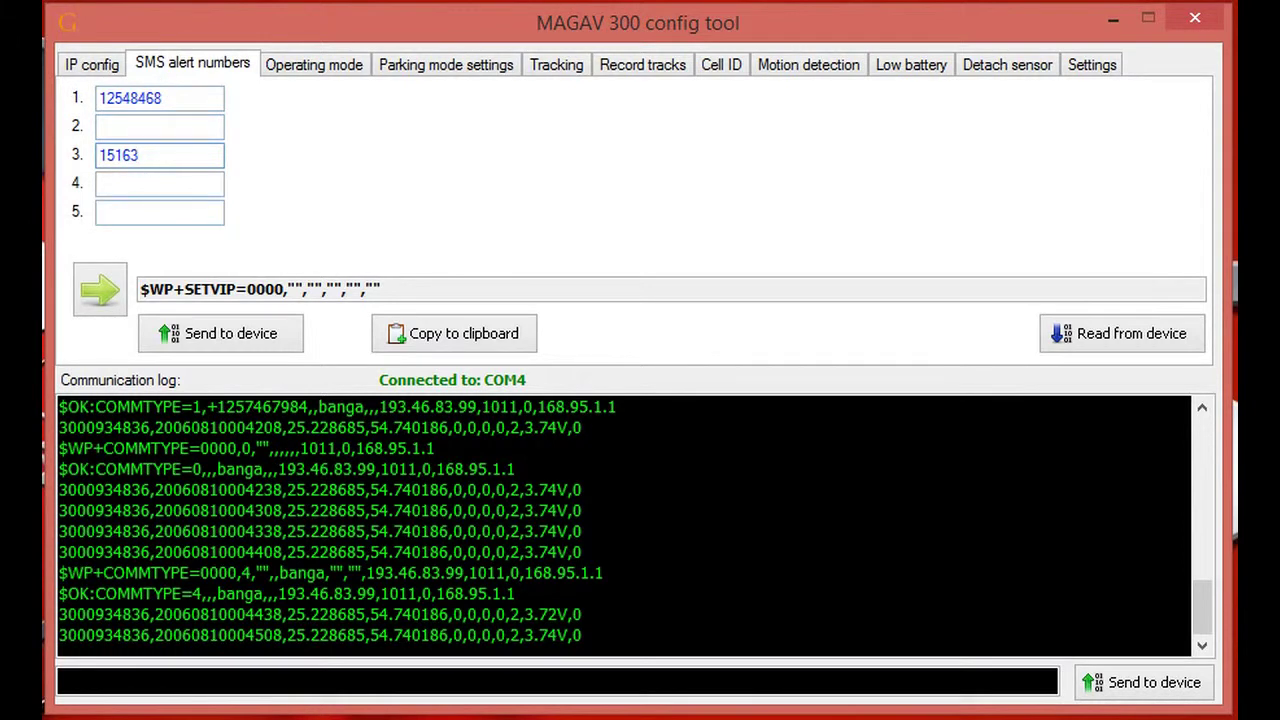
left_click(244, 339)
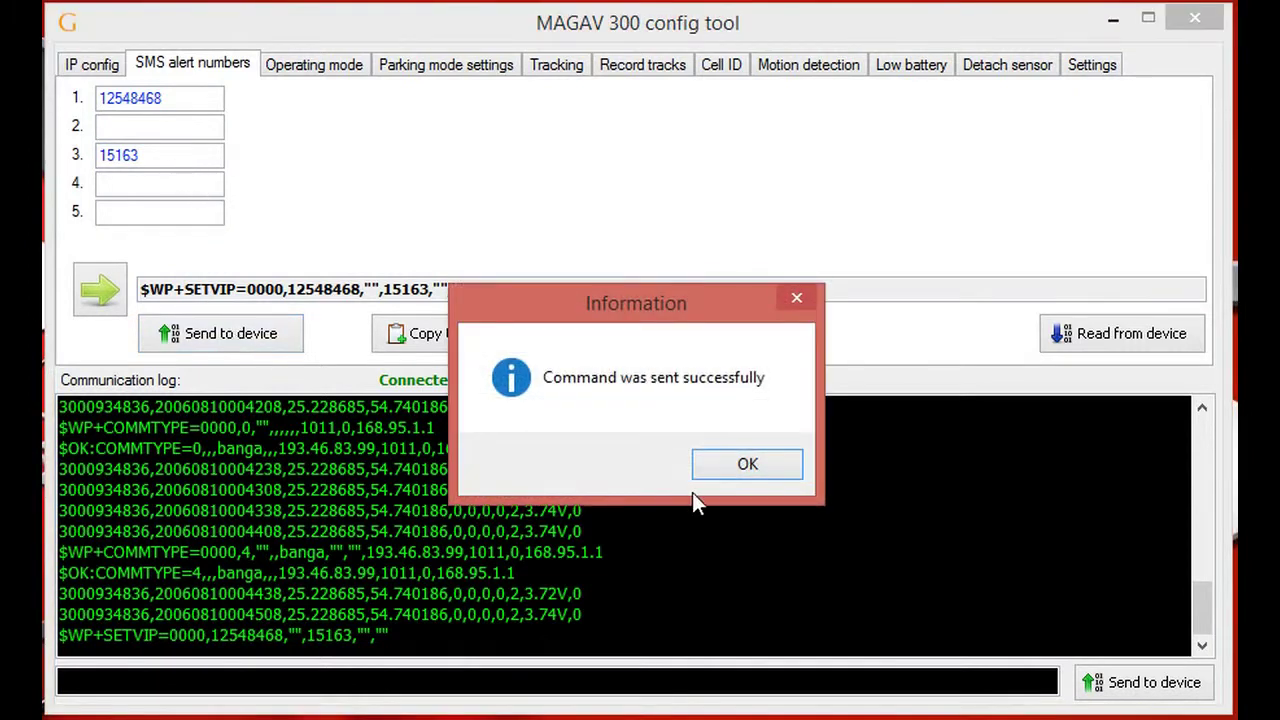
left_click(741, 471)
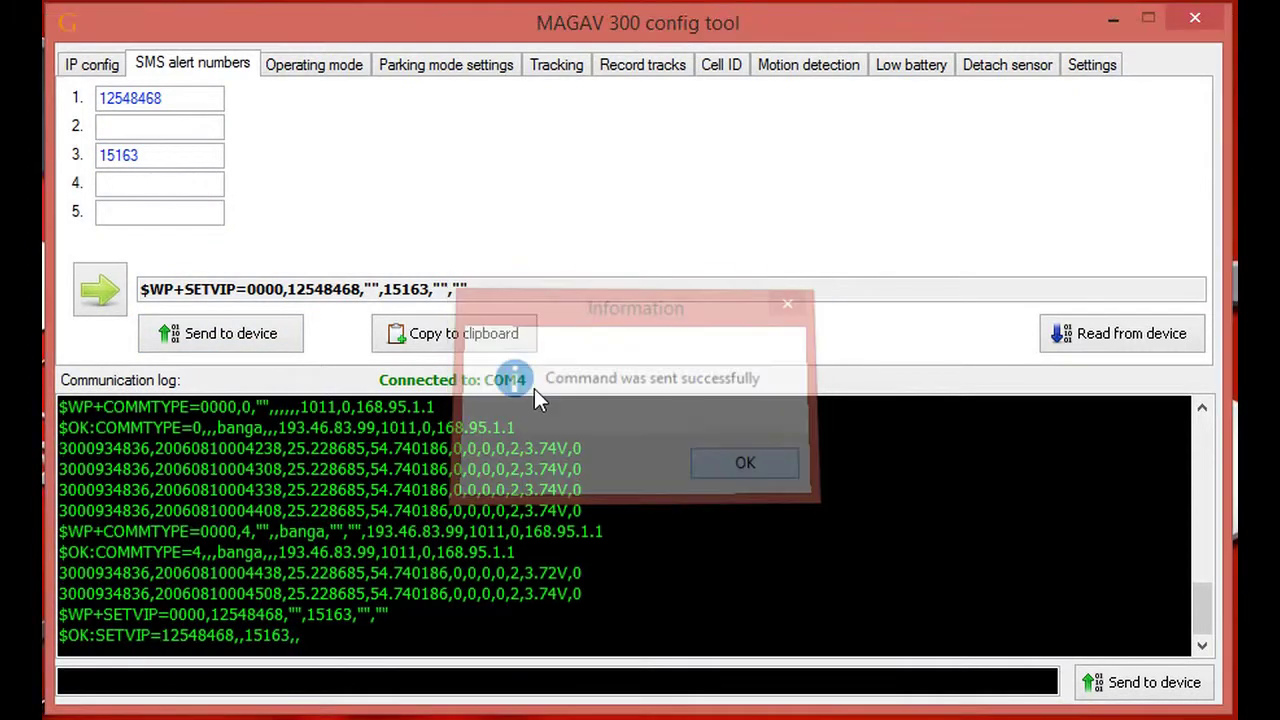
- Change the slot 3 alert number, clear slot 1, and send the update to the tracker
left_click(178, 154)
key("BackSpace")
key("BackSpace")
type("1684131")
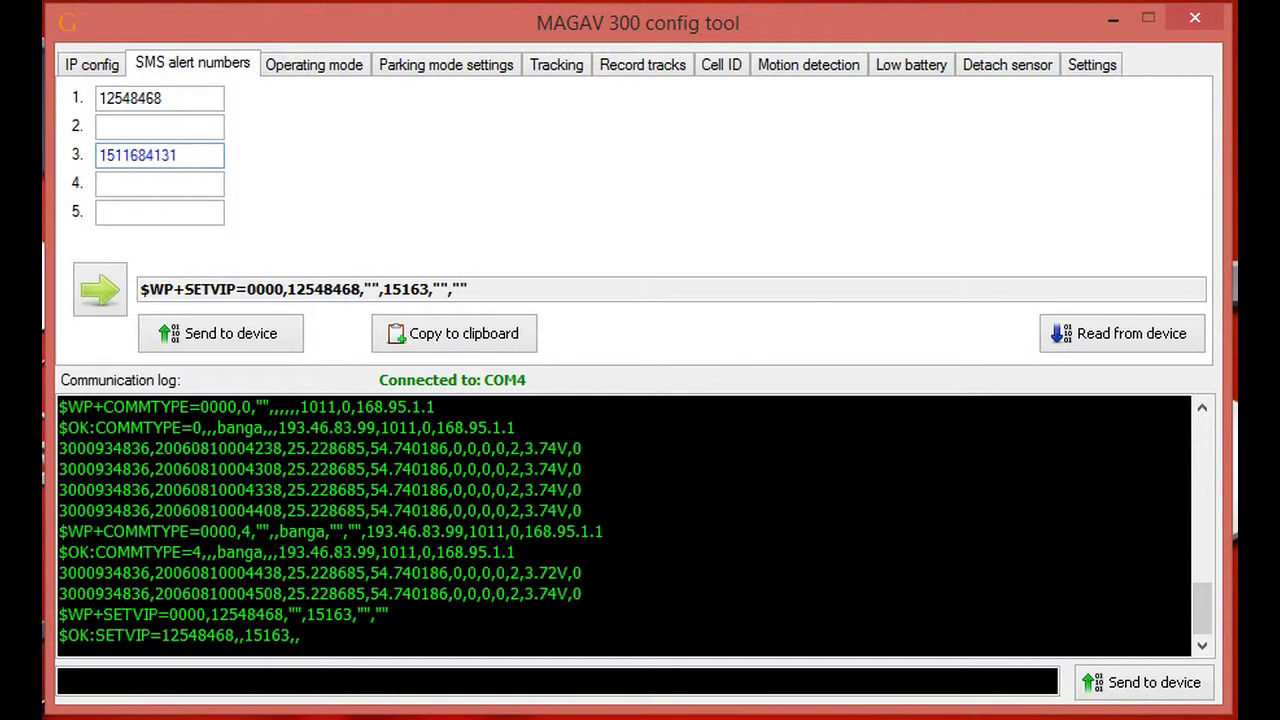
double_click(160, 98)
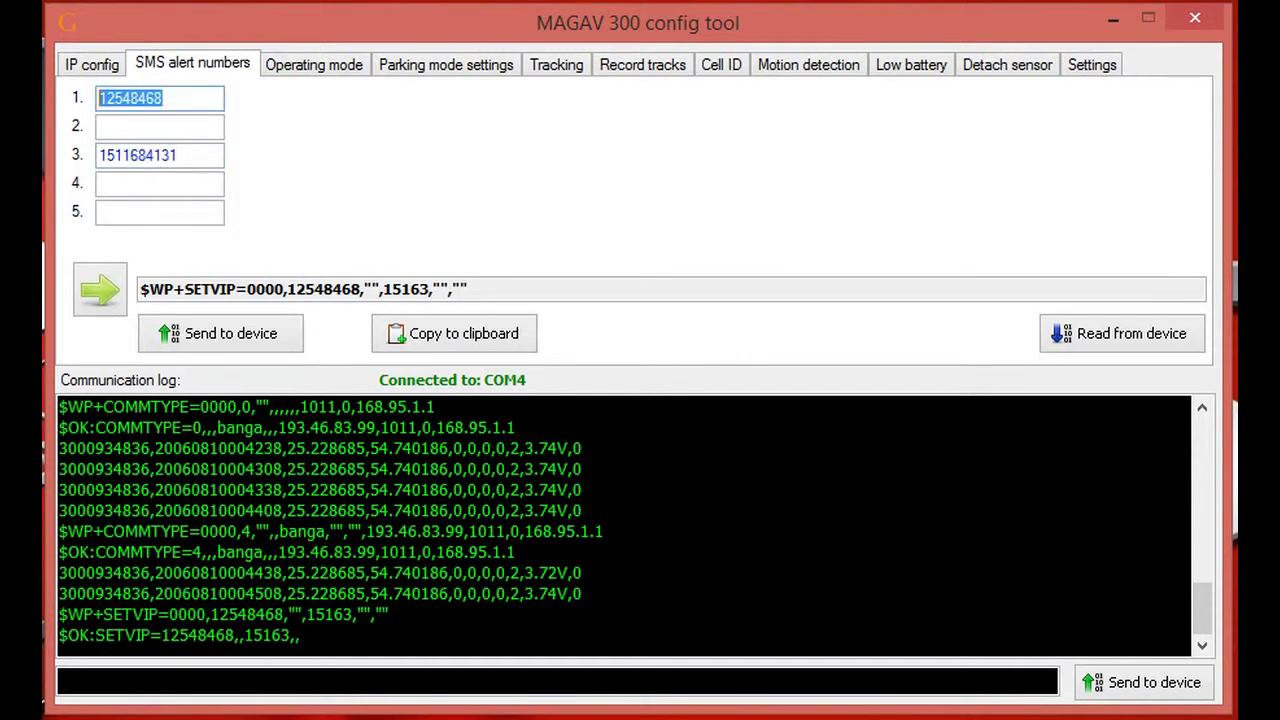
key("BackSpace")
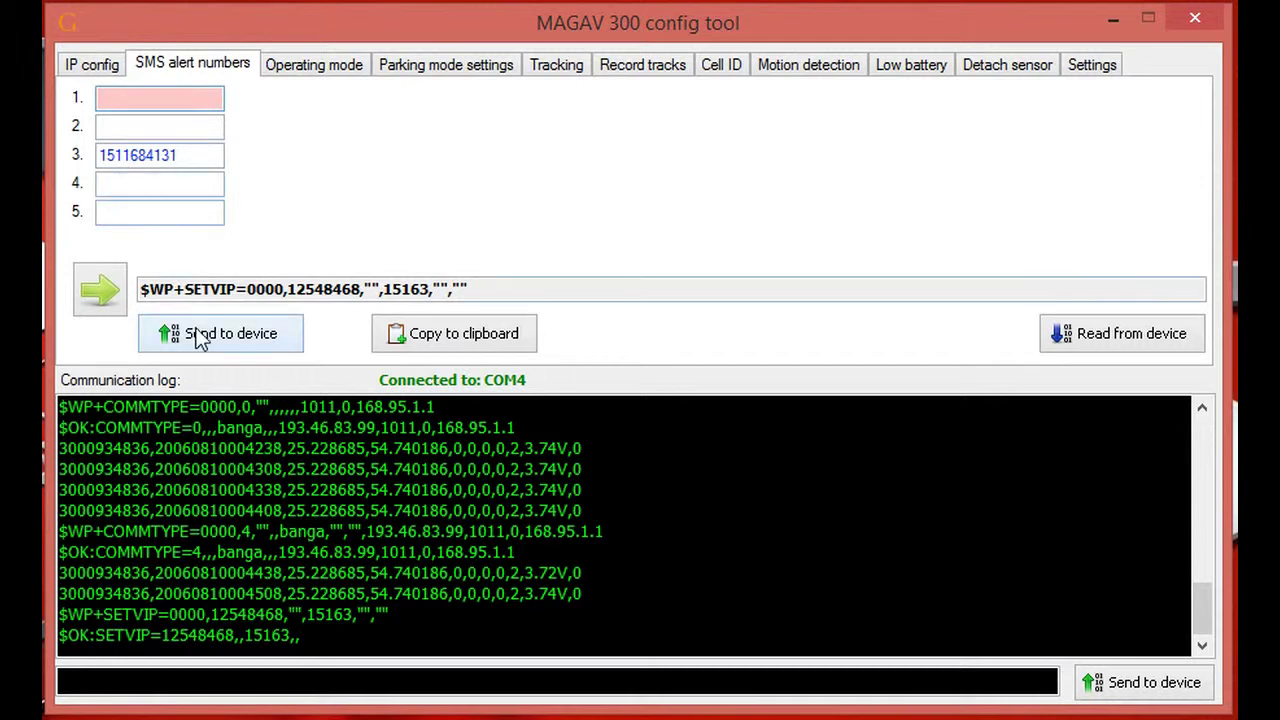
left_click(200, 337)
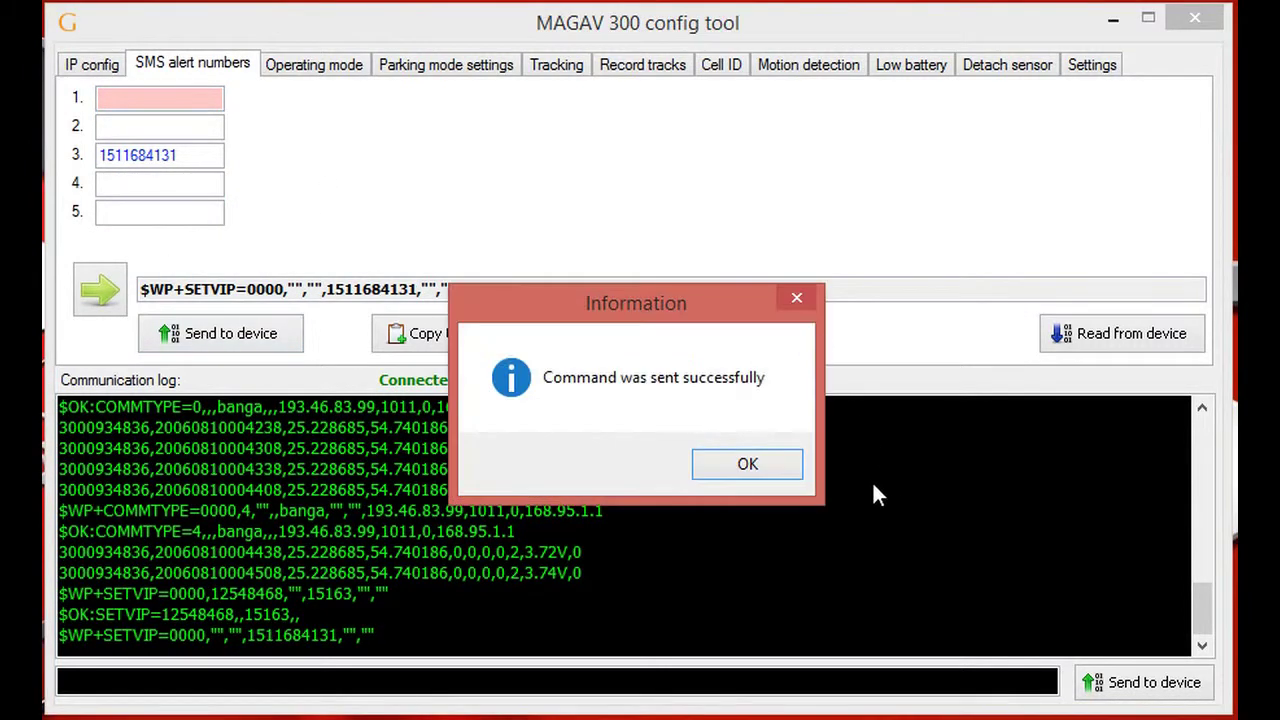
left_click(743, 463)
- Clear the slot 3 alert number and send the empty list to the tracker
left_click(197, 163)
left_click_drag(197, 163, 44, 148)
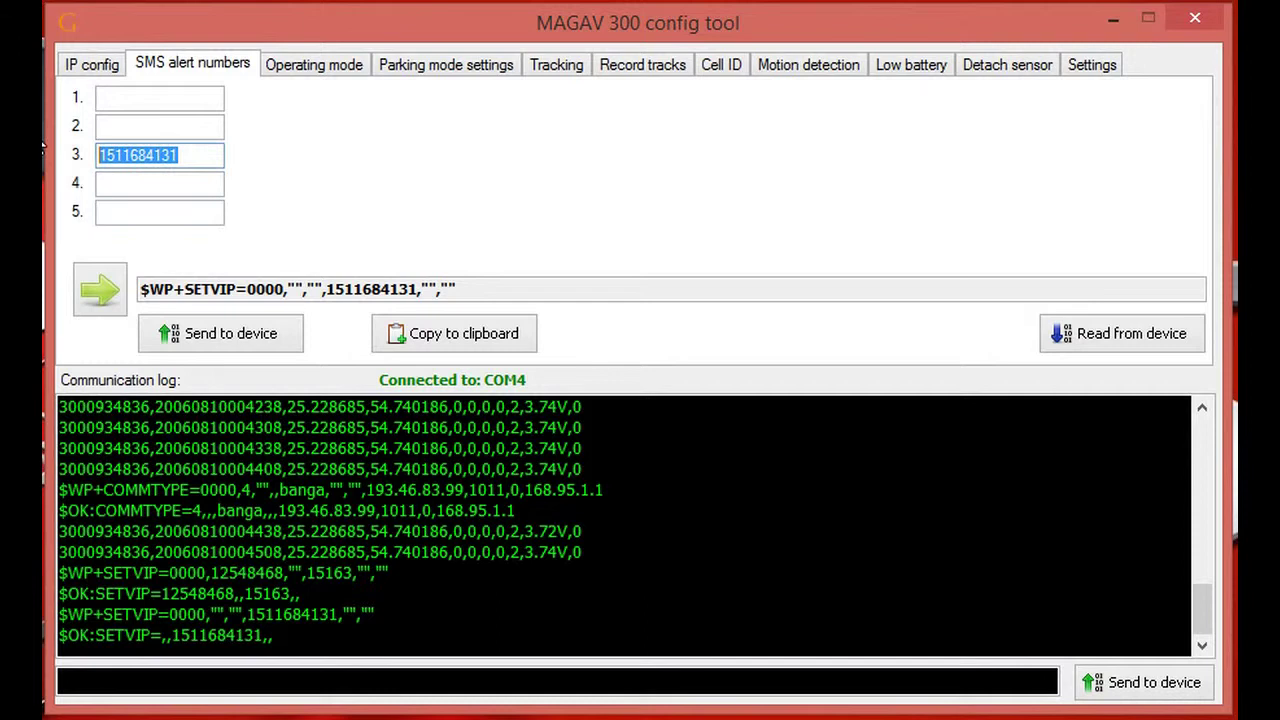
key("BackSpace")
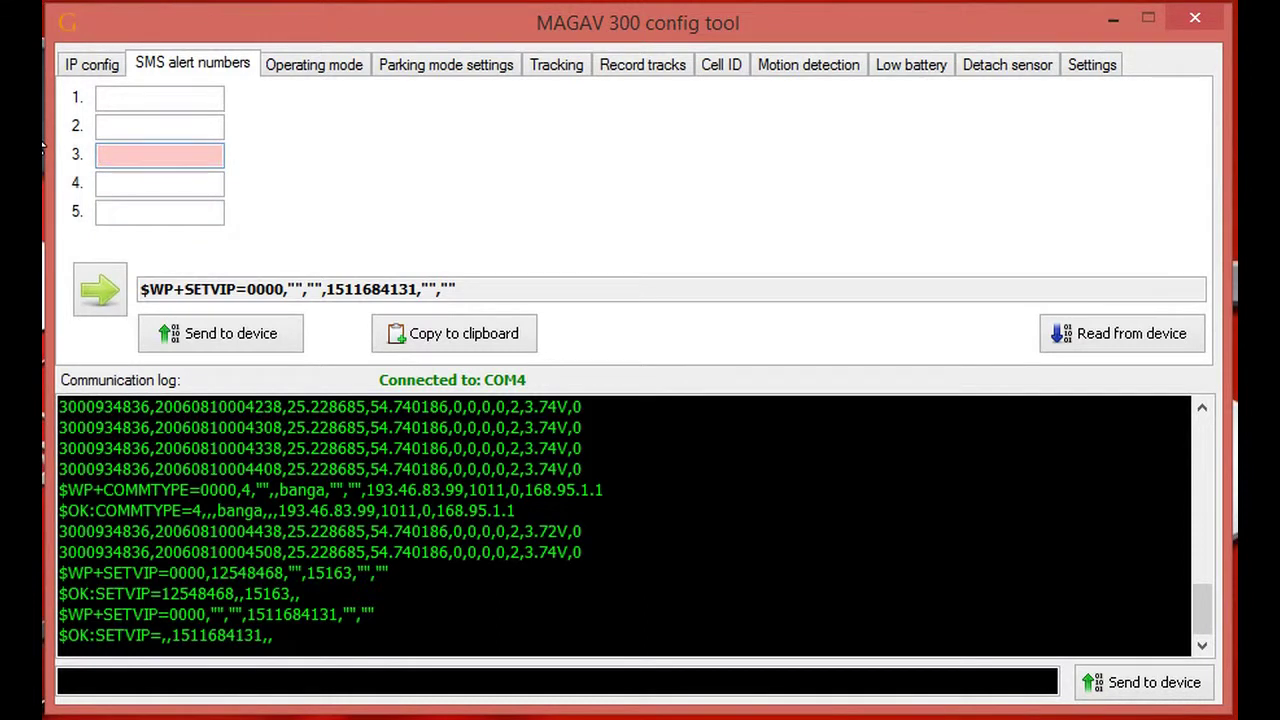
left_click(205, 340)
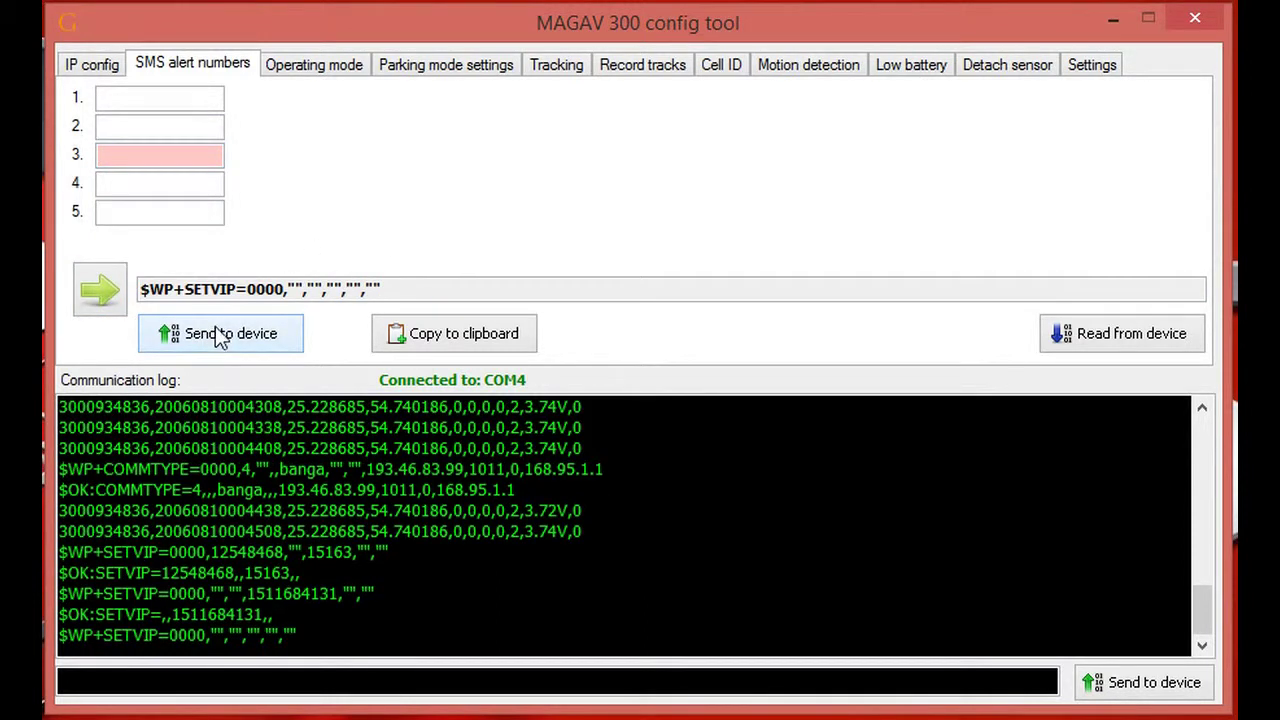
left_click(740, 465)
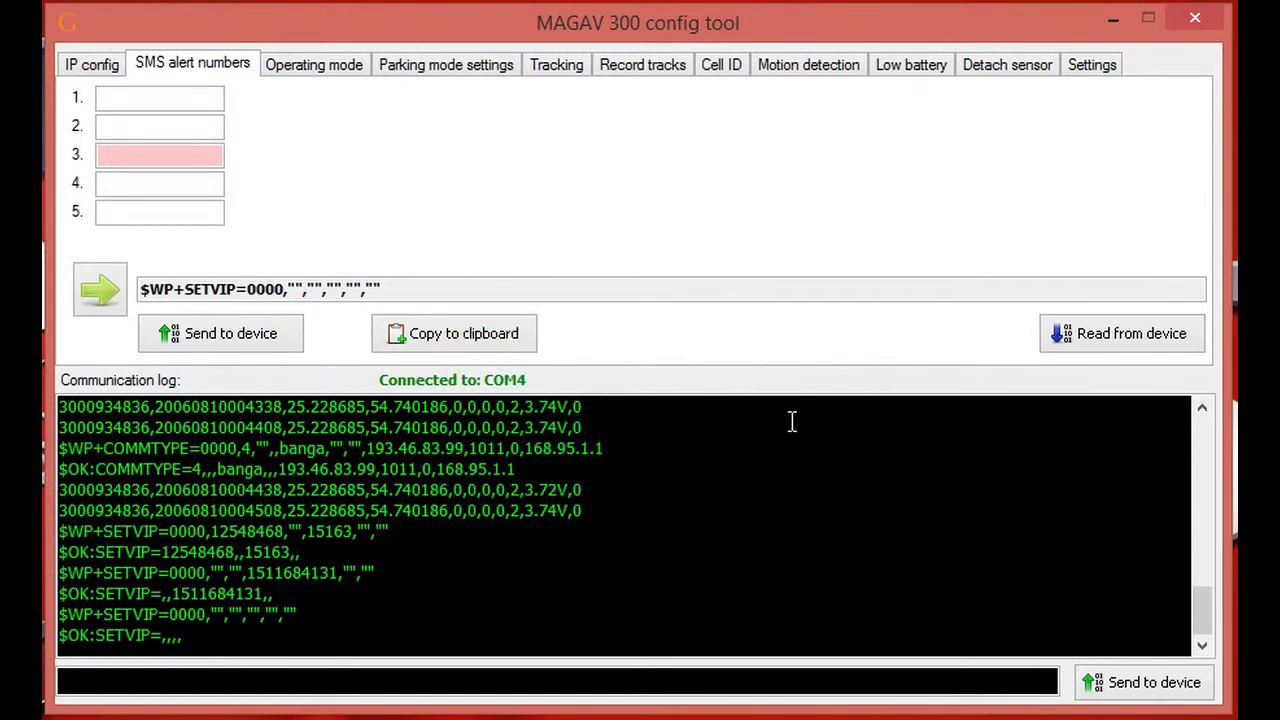